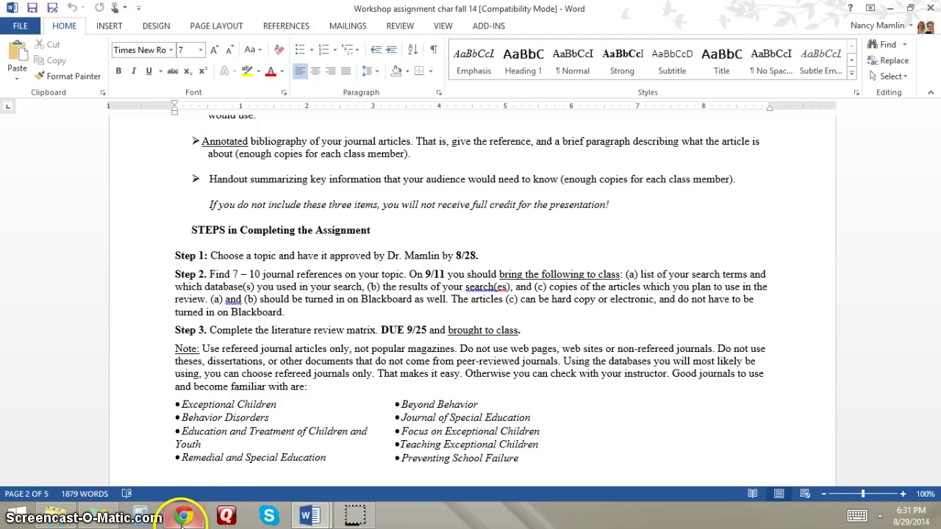
- Review the Literature Review and Workshop Assignment in Blackboard Learn, then show the Shepard Memorial Library home page
mouse_move(181, 525)
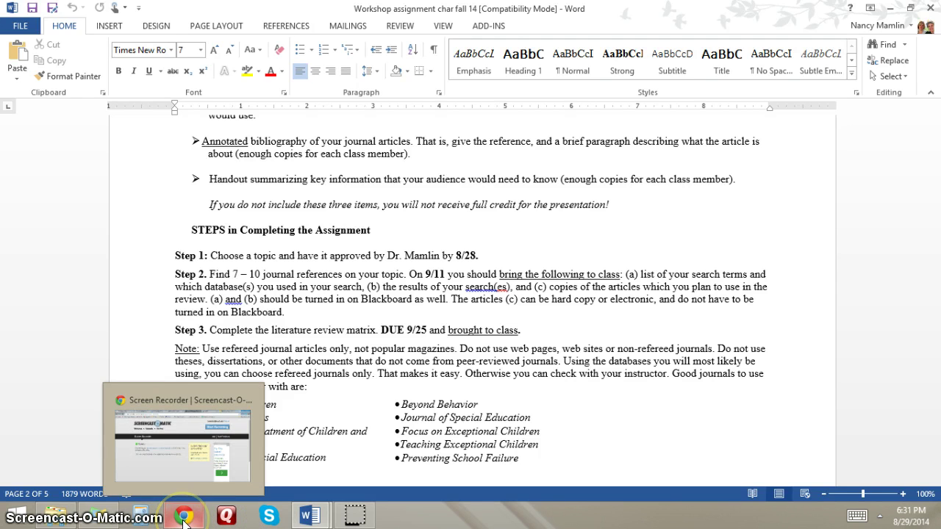
click(184, 520)
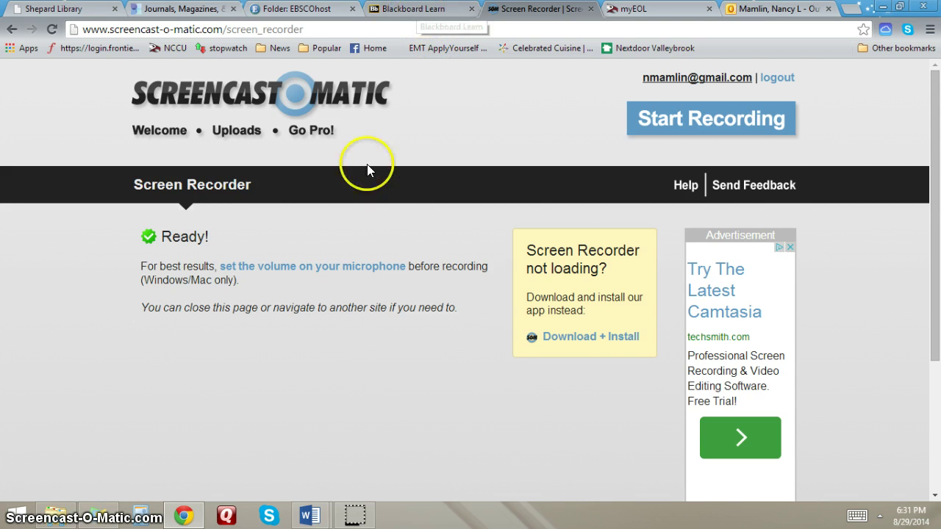
click(401, 7)
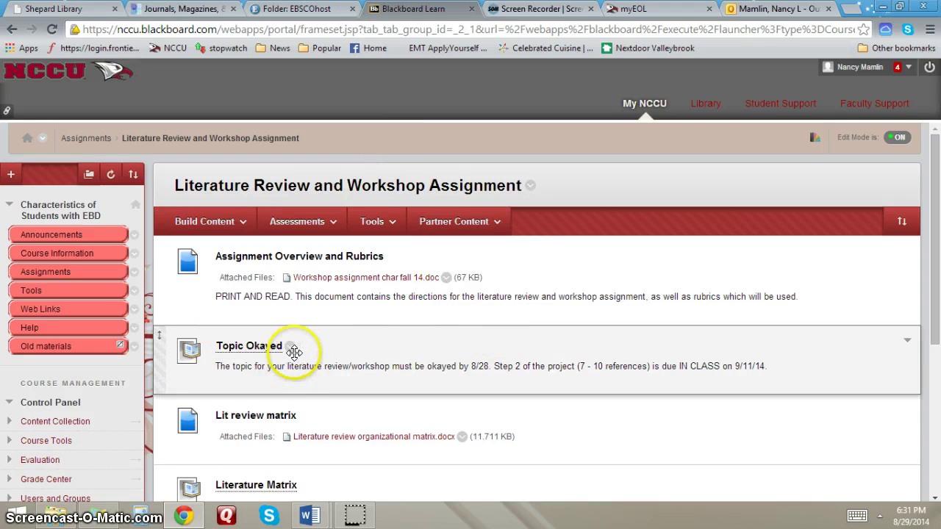
click(51, 8)
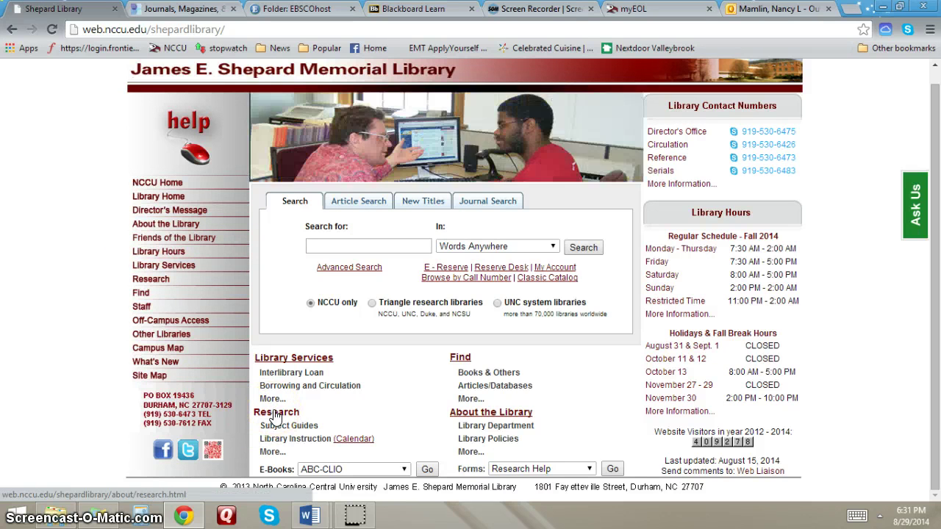
- Reach the NC LIVE homepage via the library's Research page, then bring up the blank Document2
click(276, 414)
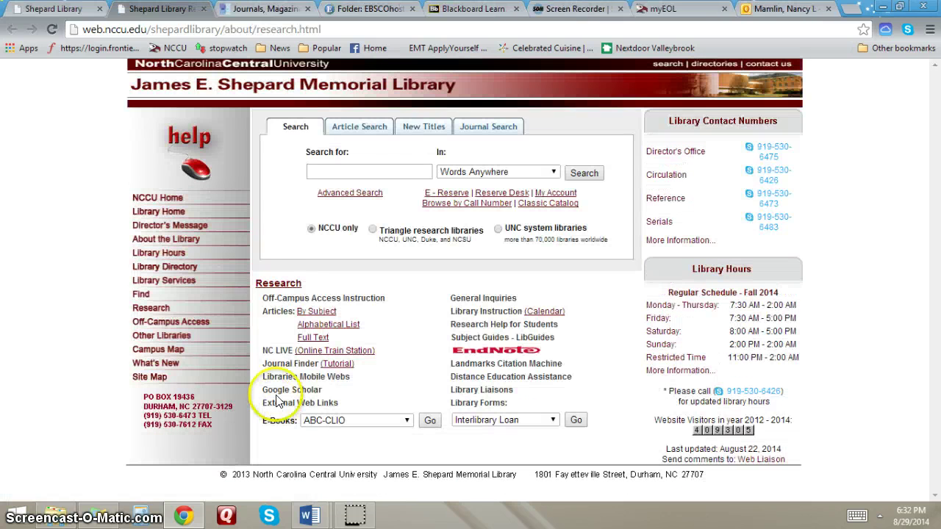
click(269, 357)
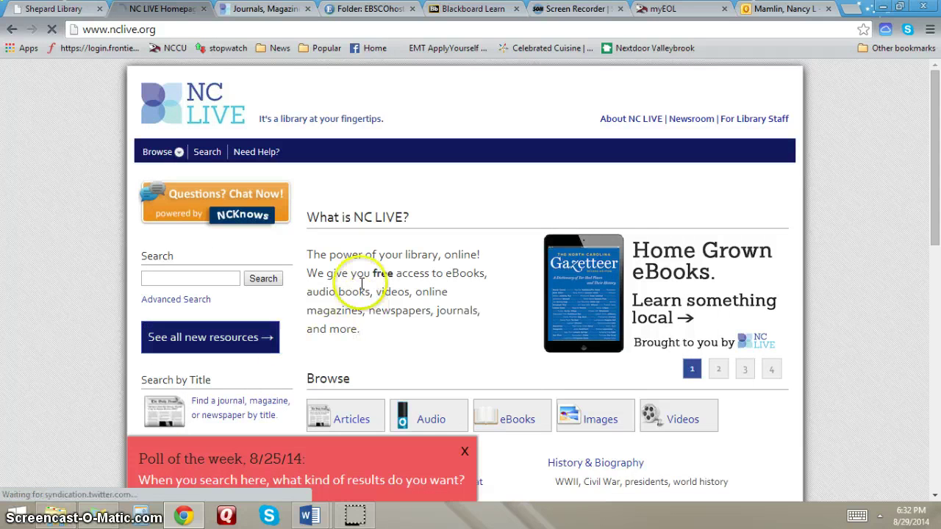
scroll(361, 273, down, 2)
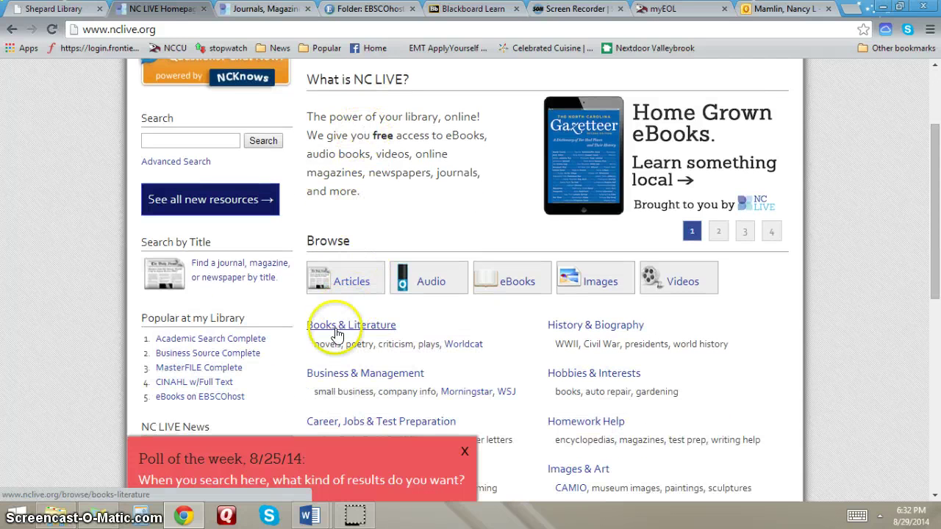
mouse_move(311, 517)
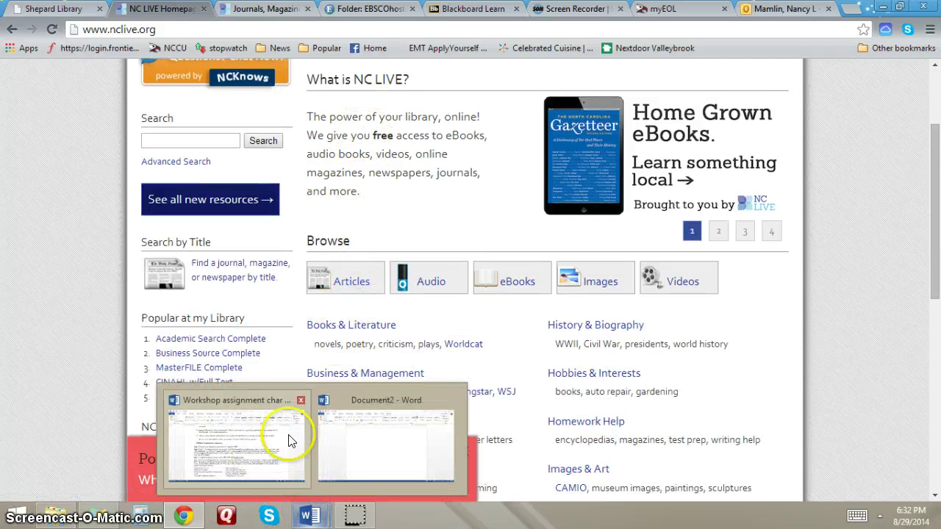
click(361, 421)
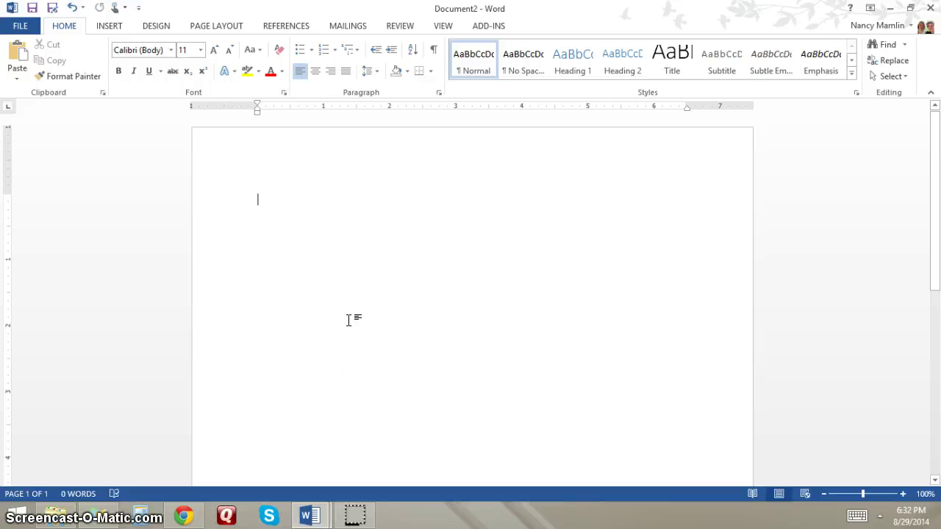
- Type the word 'radimuck' on the first line of Document2
text(radimuck)
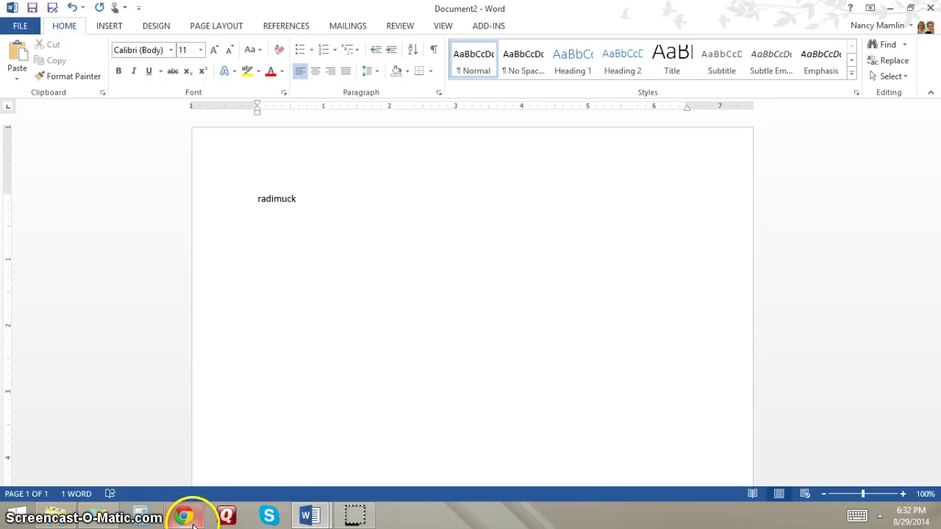
- Browse NC LIVE's Articles list and open the ERIC (Education) database in EBSCOhost
mouse_move(190, 518)
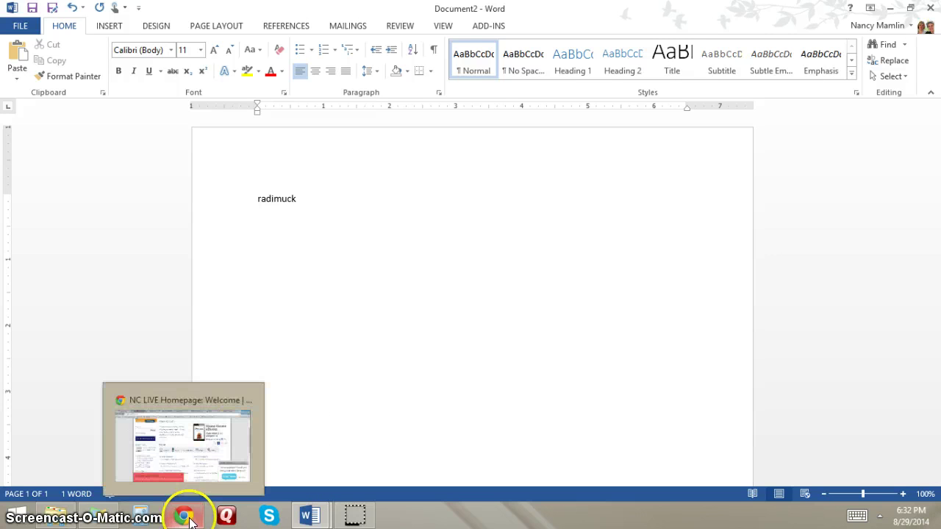
click(189, 469)
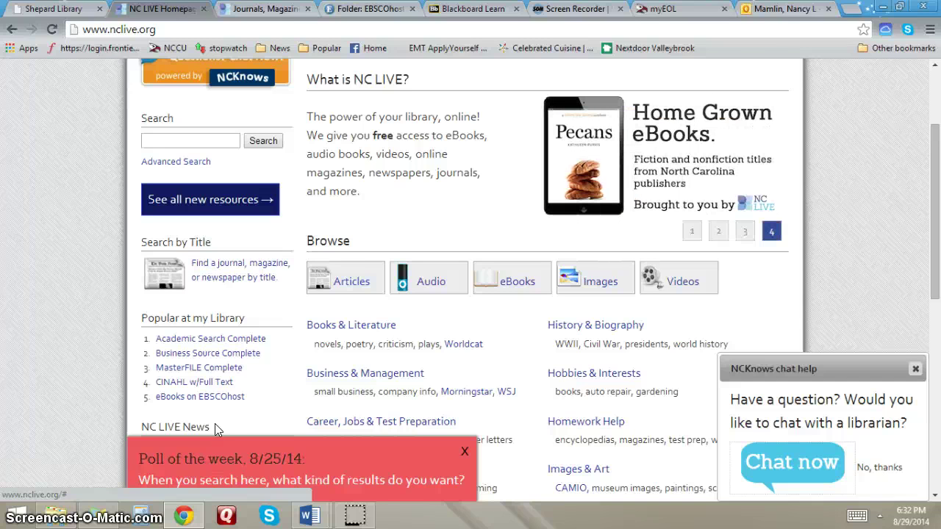
click(340, 283)
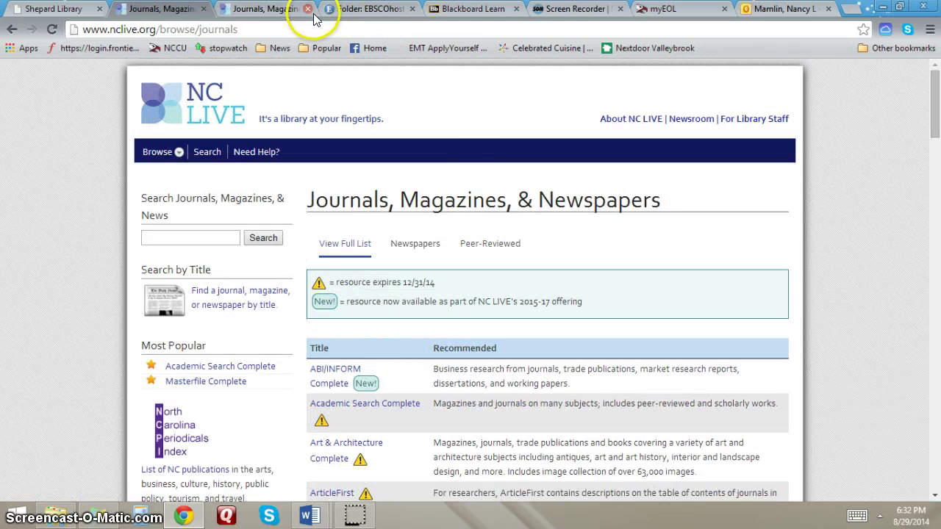
click(307, 9)
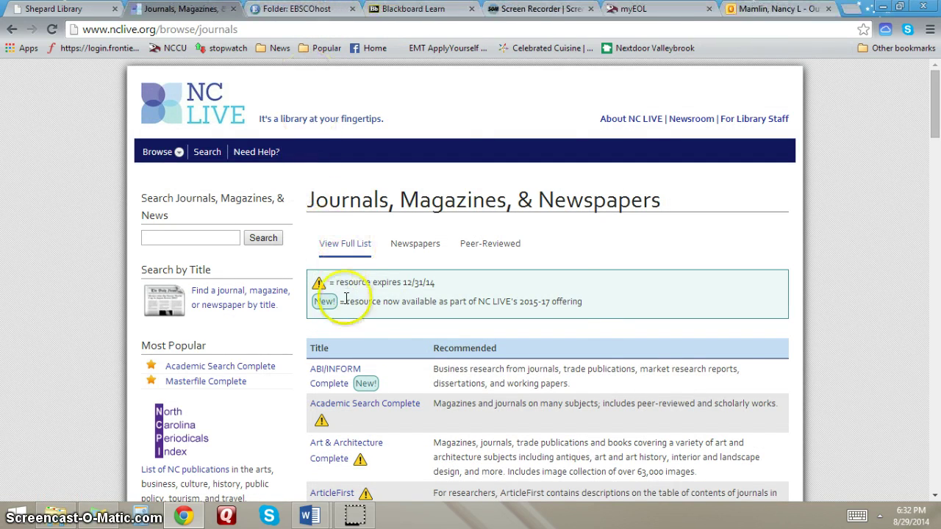
scroll(576, 294, down, 1)
scroll(572, 291, down, 8)
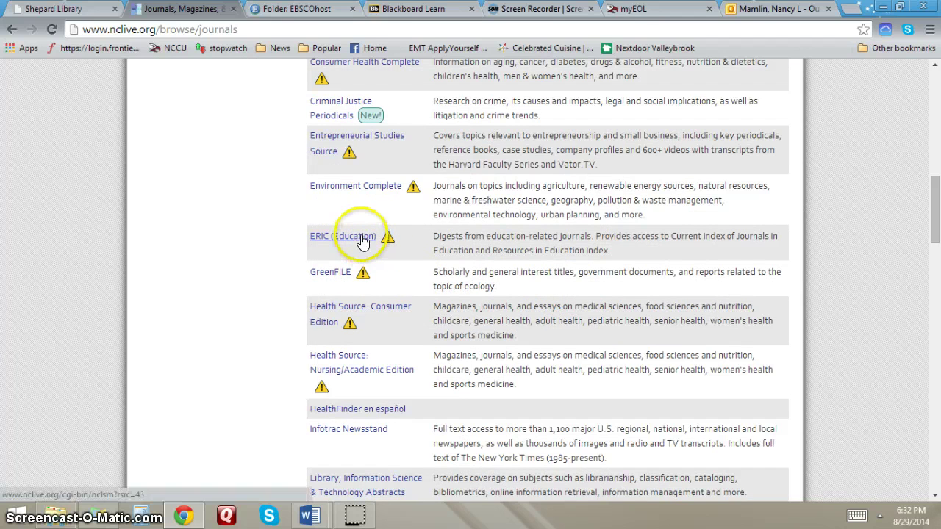
click(359, 237)
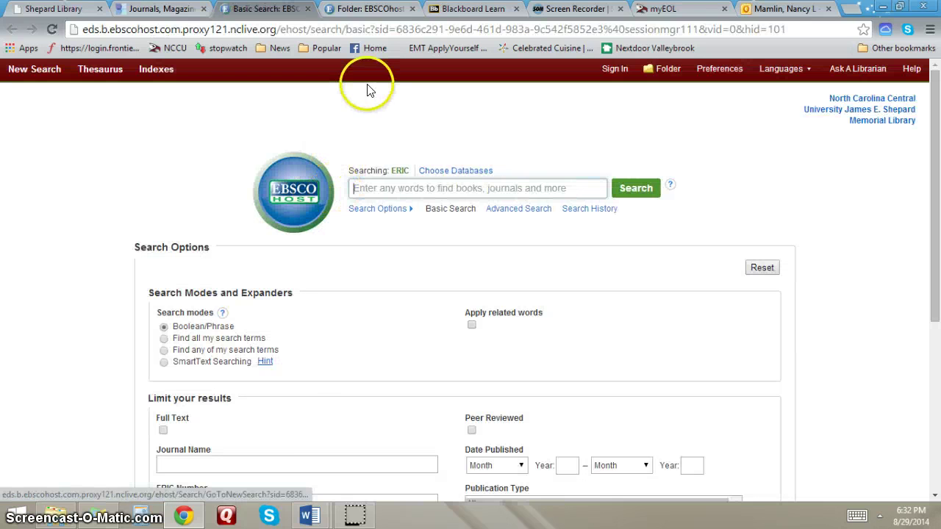
- Close the Folder: EBSCOhost tab and switch to Advanced Search, keeping ERIC as the only database
click(412, 9)
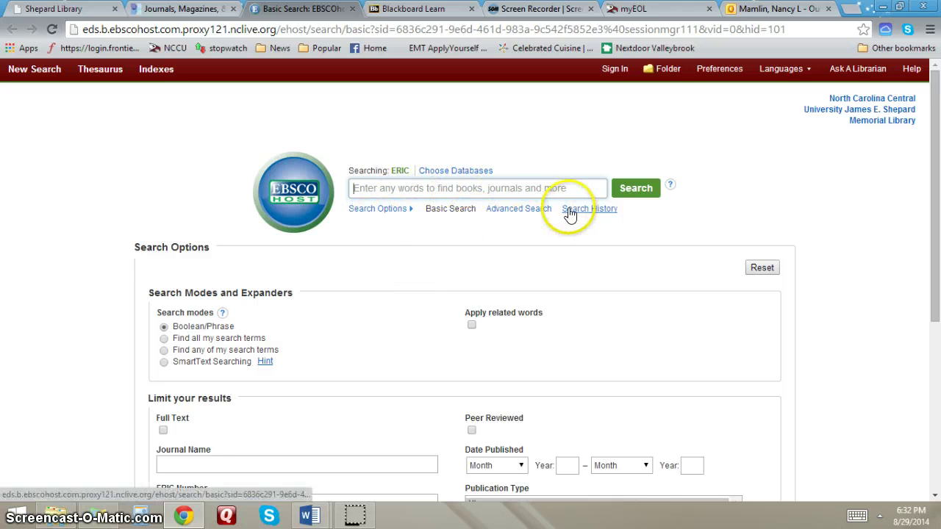
click(521, 211)
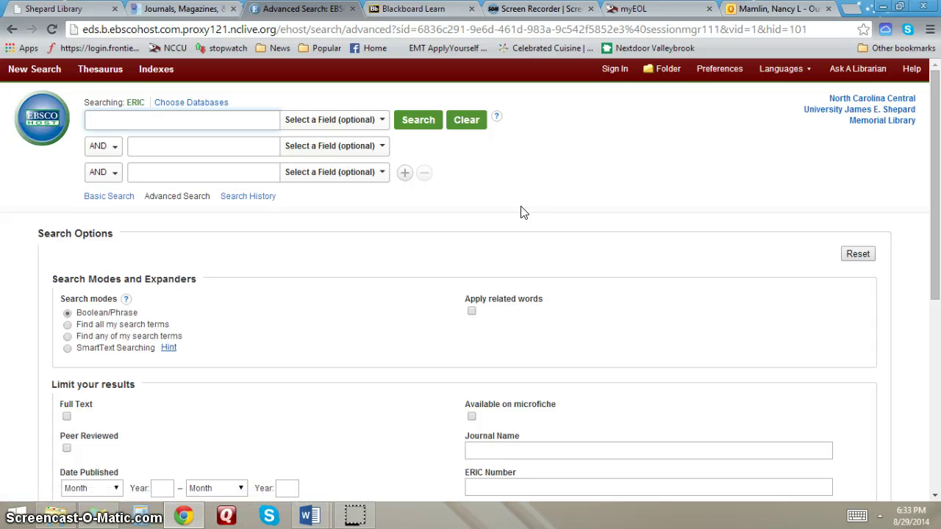
click(173, 107)
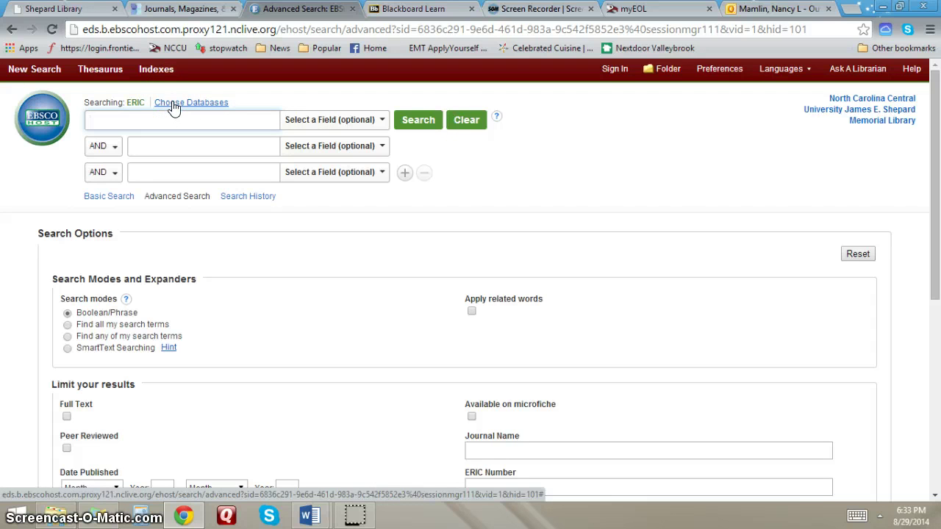
click(540, 219)
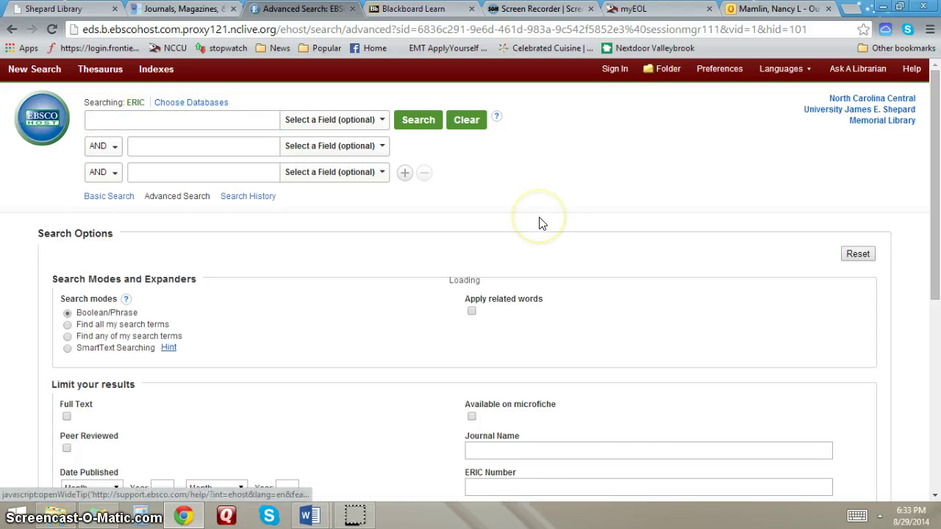
scroll(661, 323, down, 1)
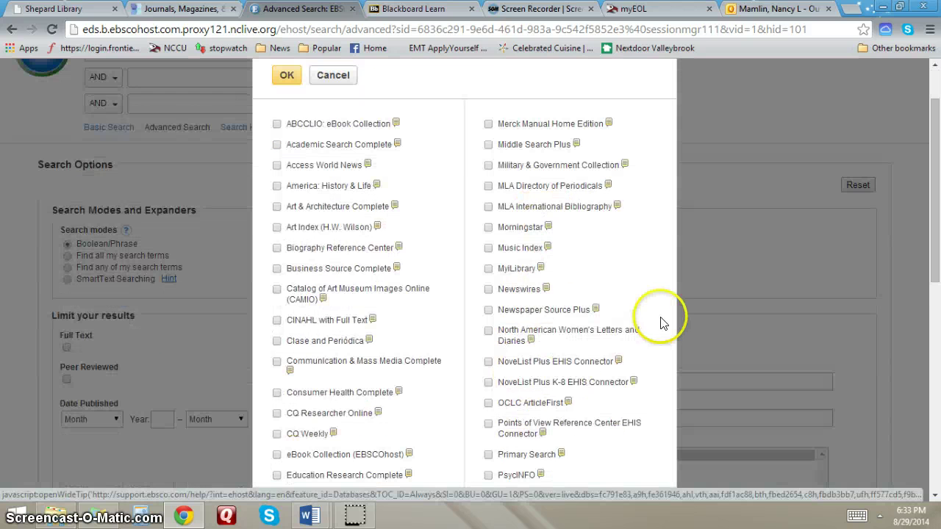
scroll(665, 312, down, 1)
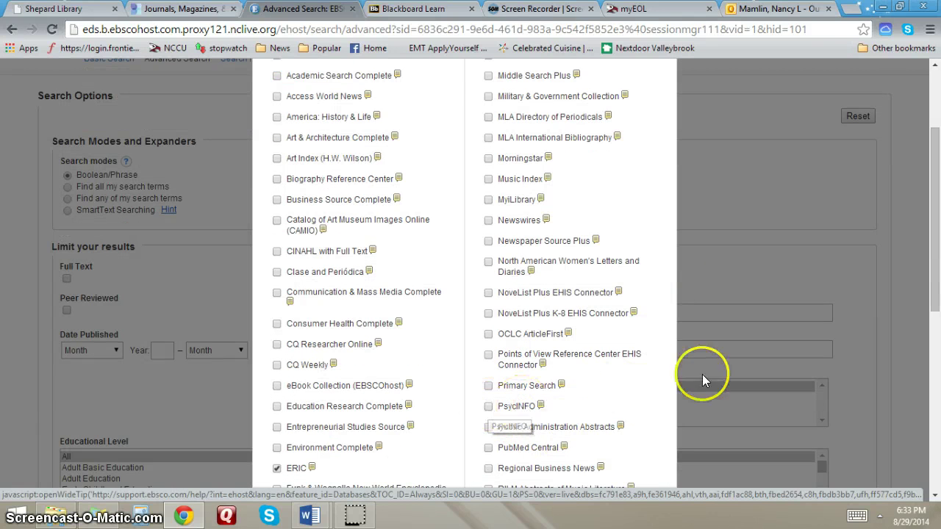
scroll(721, 333, up, 2)
click(653, 81)
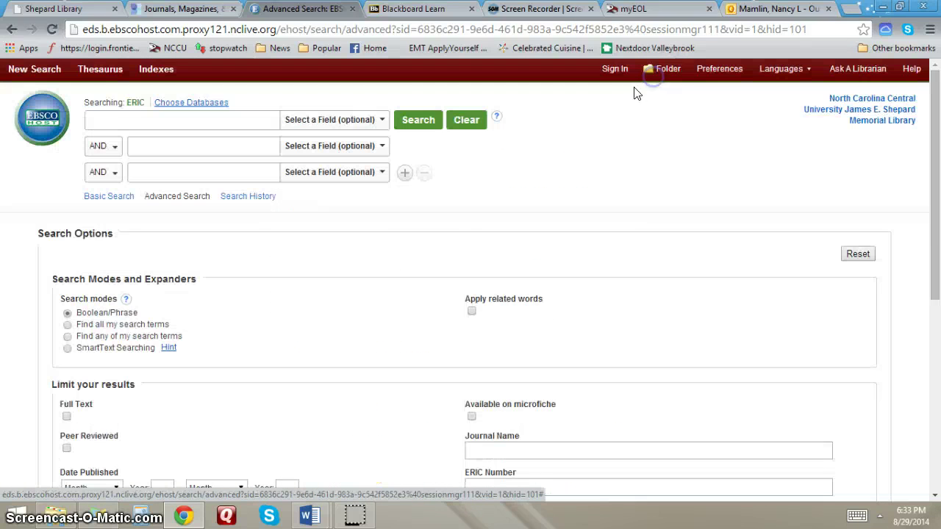
click(200, 122)
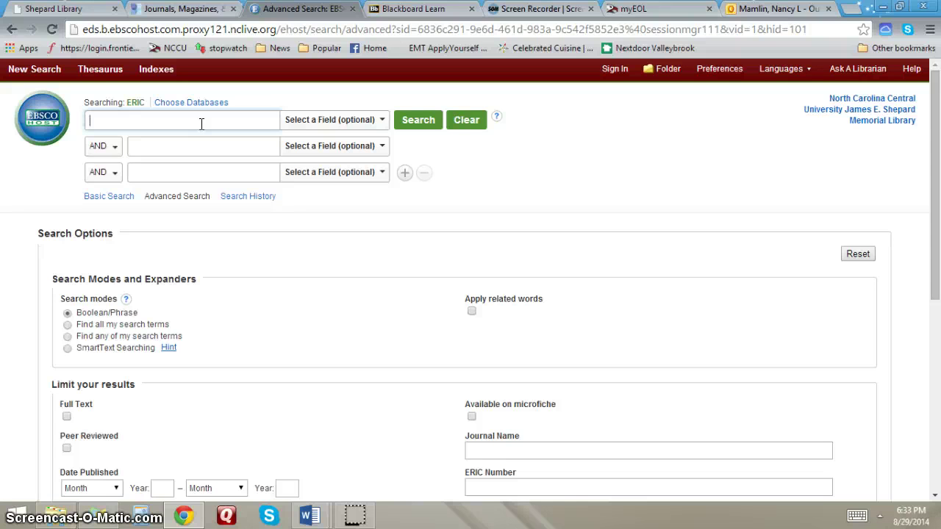
- Enter adhd, adolescence and ieps as the three ANDed search terms
text(adhd)
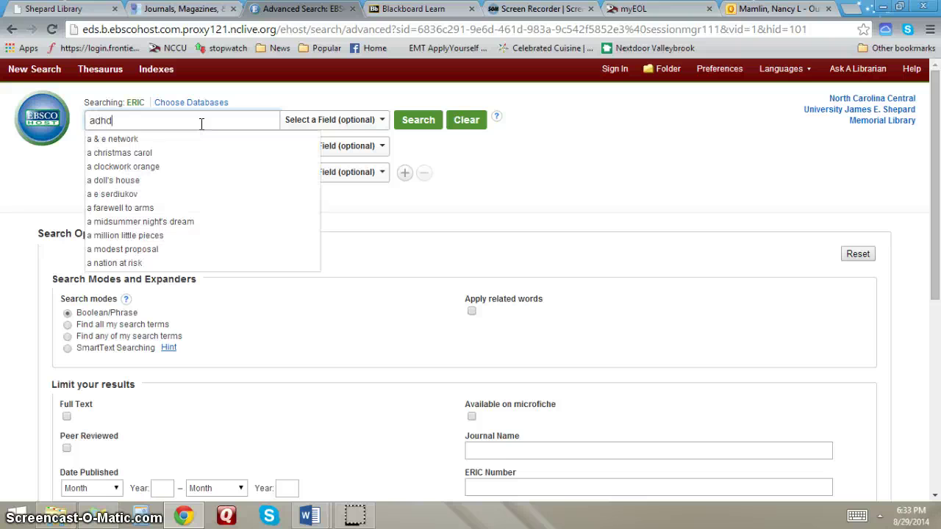
key(Tab)
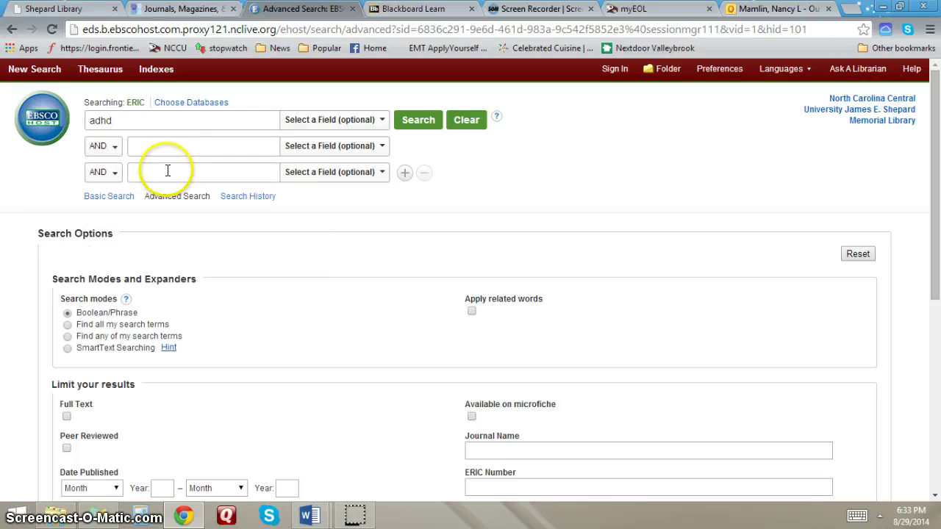
click(168, 143)
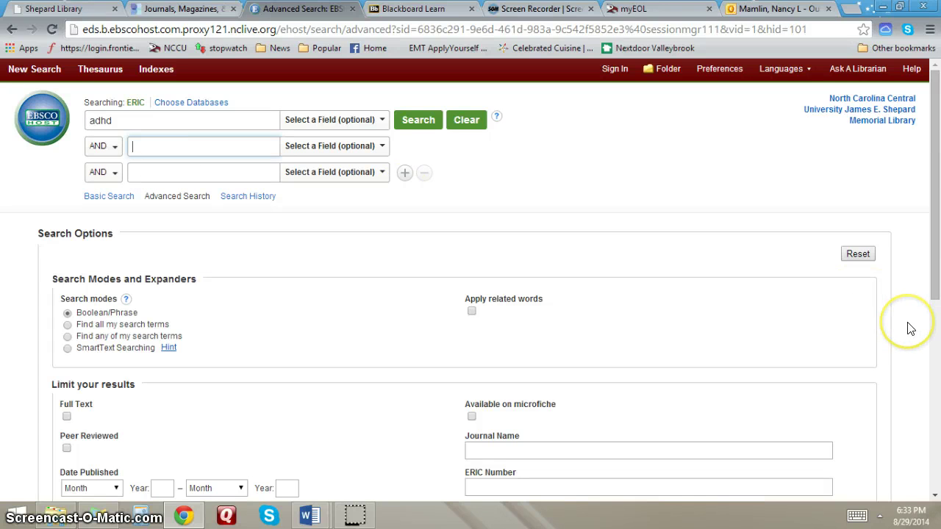
text(adolescence)
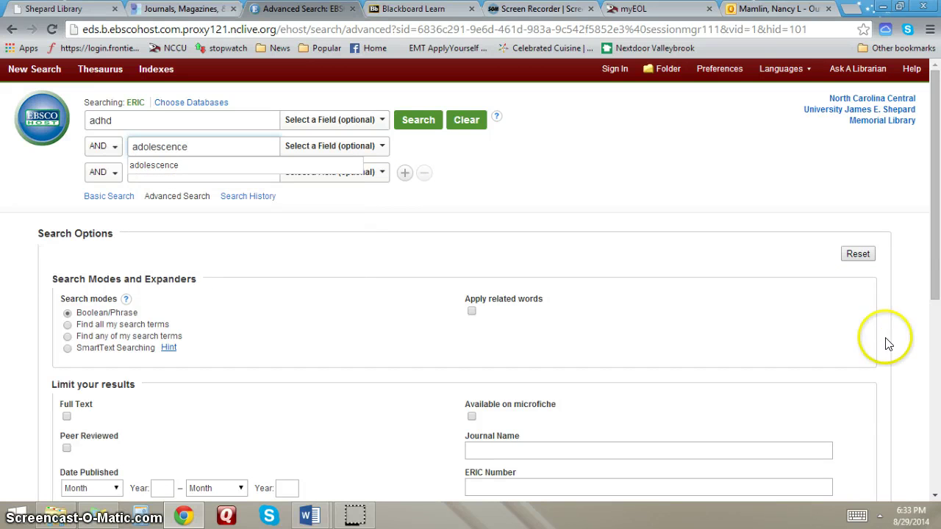
click(160, 164)
click(170, 177)
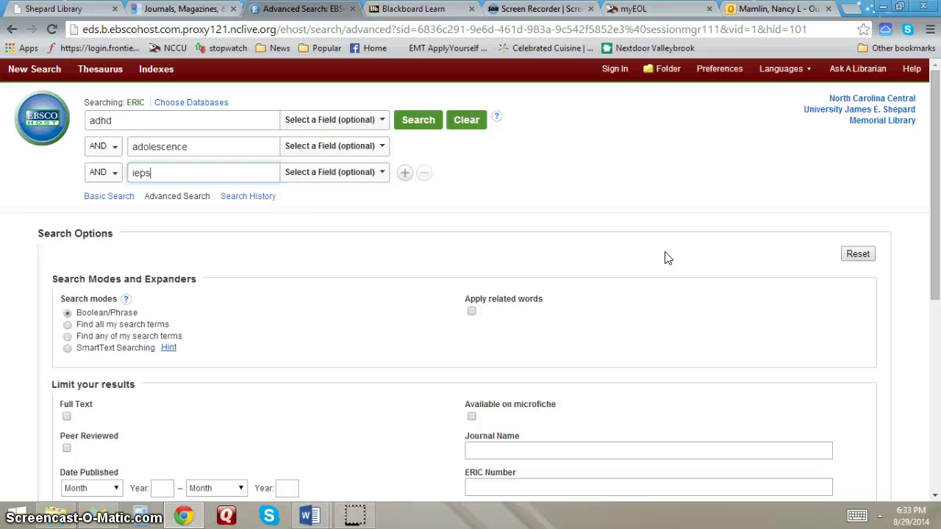
click(438, 201)
- Limit results to peer-reviewed articles published January 2004 through December 2014
scroll(436, 200, down, 2)
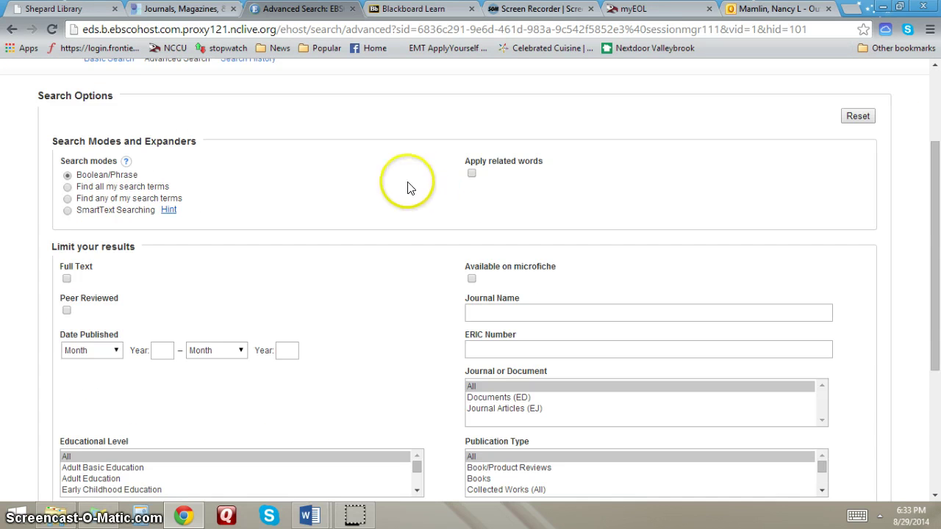
scroll(353, 184, down, 1)
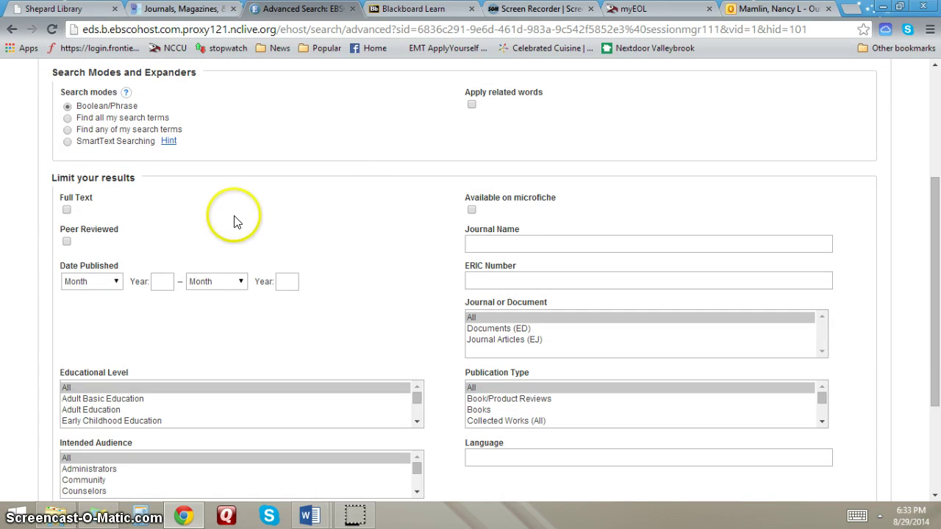
click(67, 242)
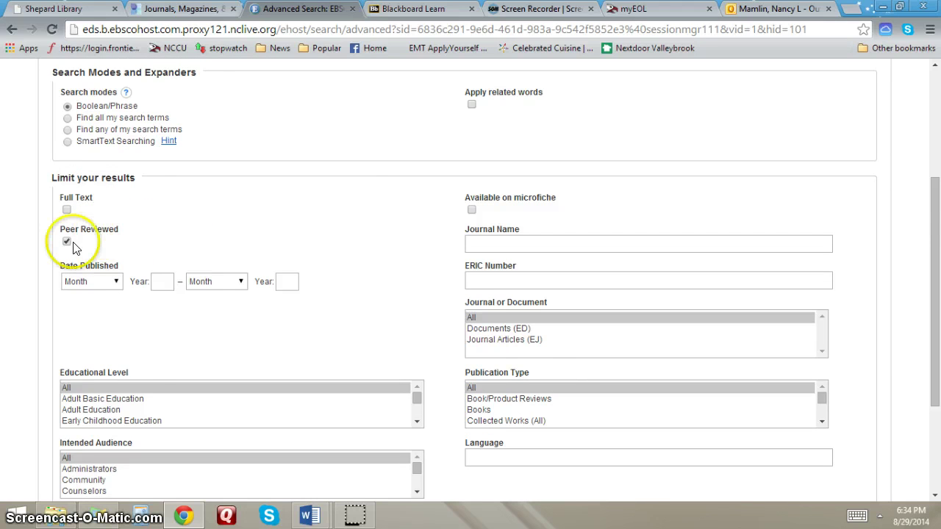
scroll(124, 224, down, 1)
click(117, 214)
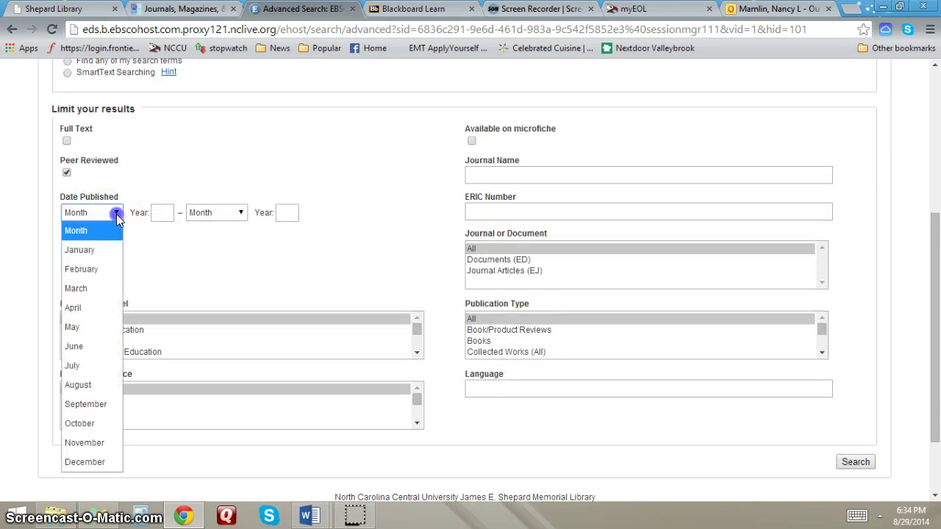
click(97, 251)
click(157, 212)
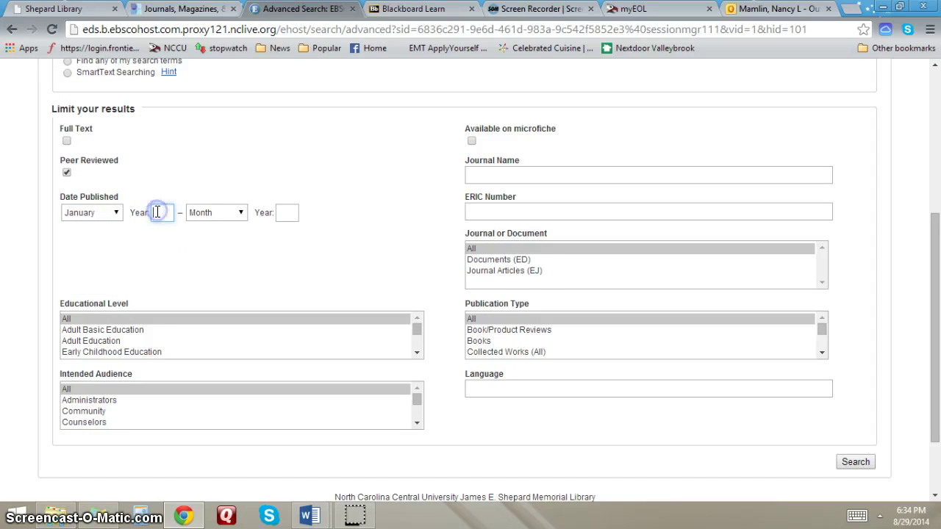
click(238, 213)
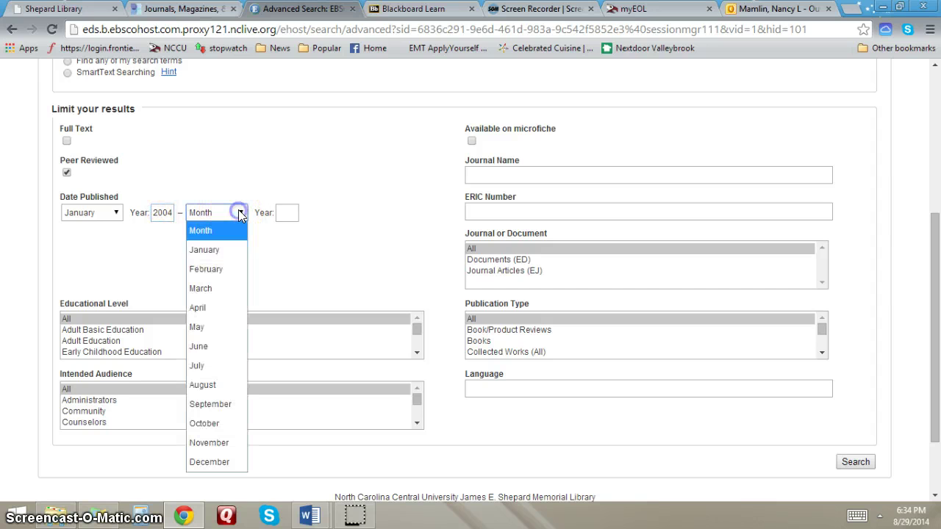
click(209, 462)
click(285, 211)
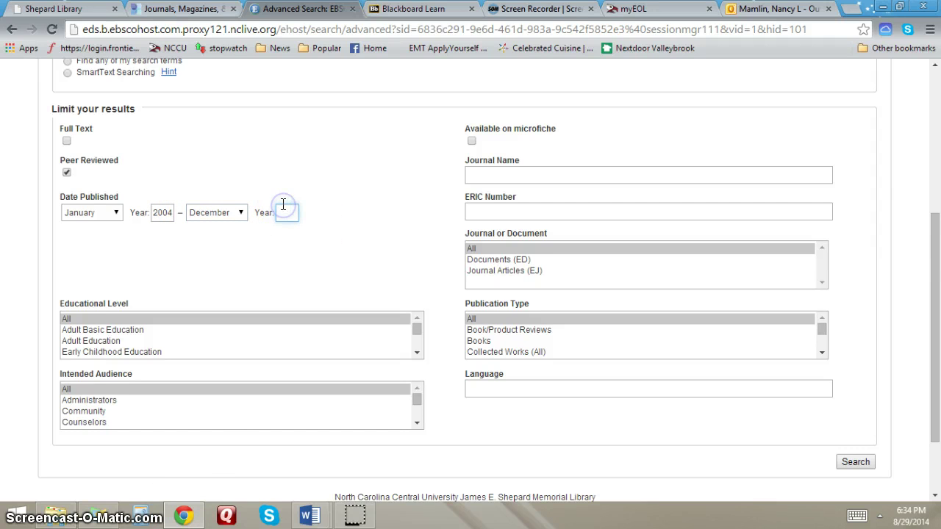
text(2014)
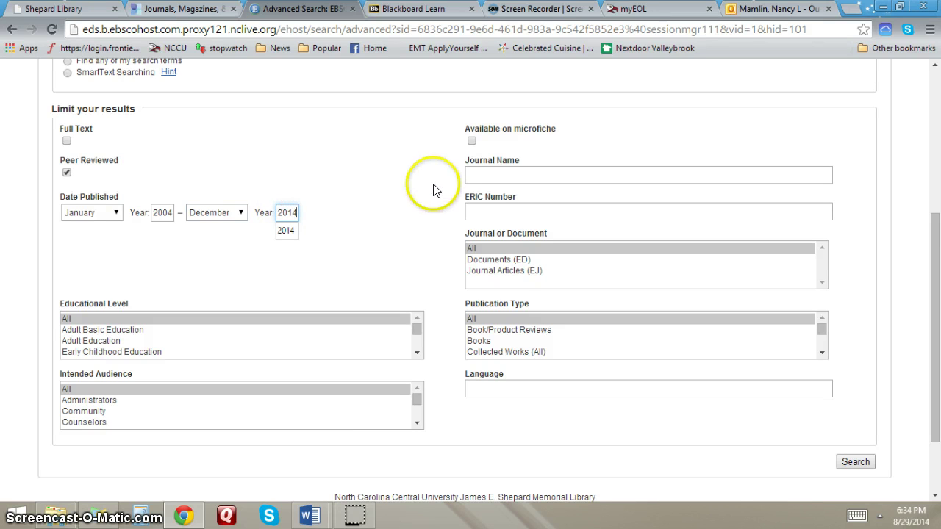
click(430, 186)
- Restrict document type to Journal Articles (EJ) and publication type to Journal Articles
scroll(430, 186, down, 1)
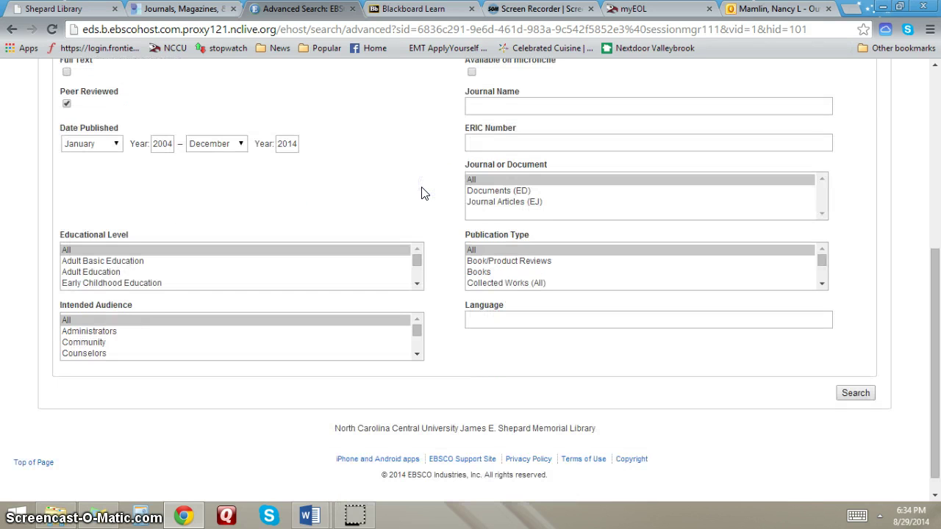
click(497, 205)
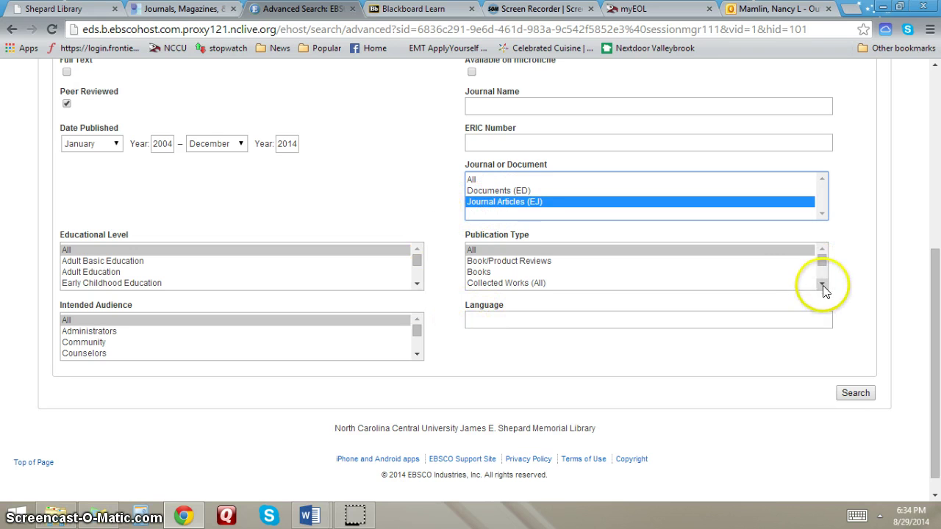
drag(823, 286, 823, 286)
drag(821, 253, 818, 247)
click(516, 262)
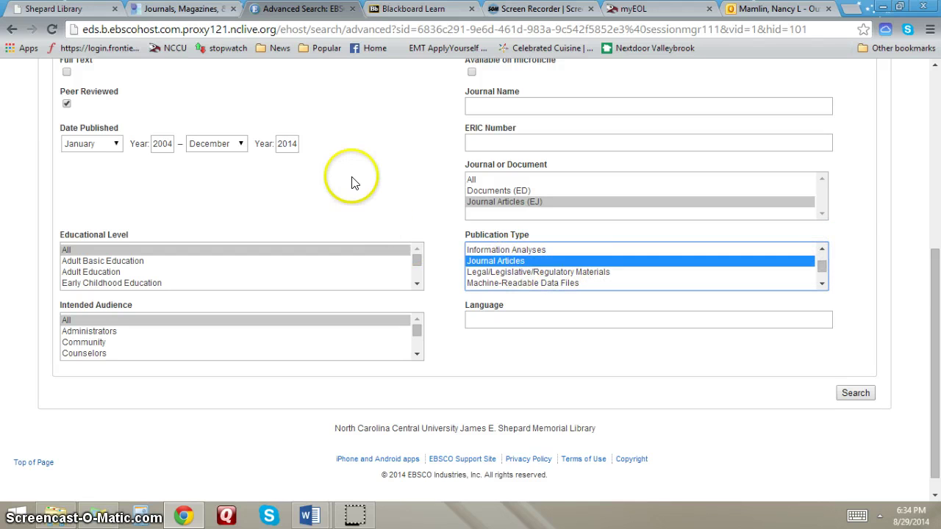
scroll(355, 181, up, 3)
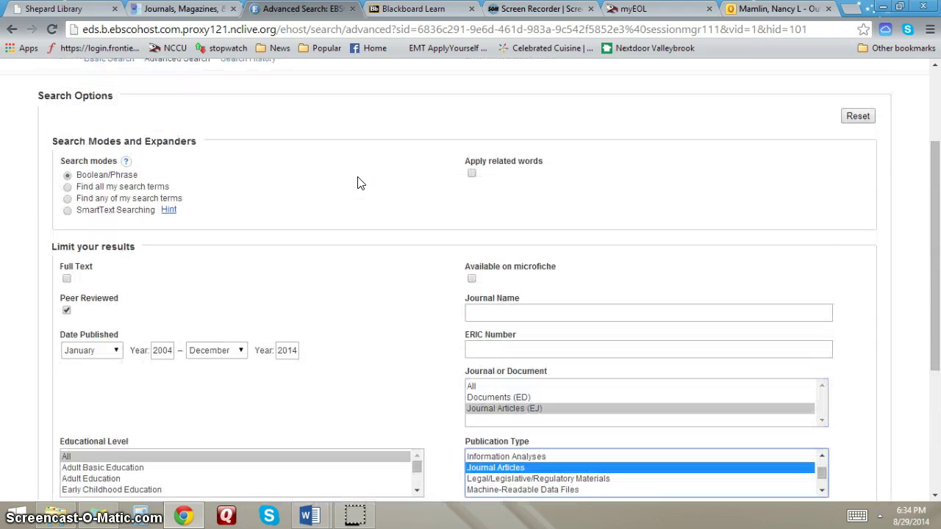
scroll(360, 184, up, 1)
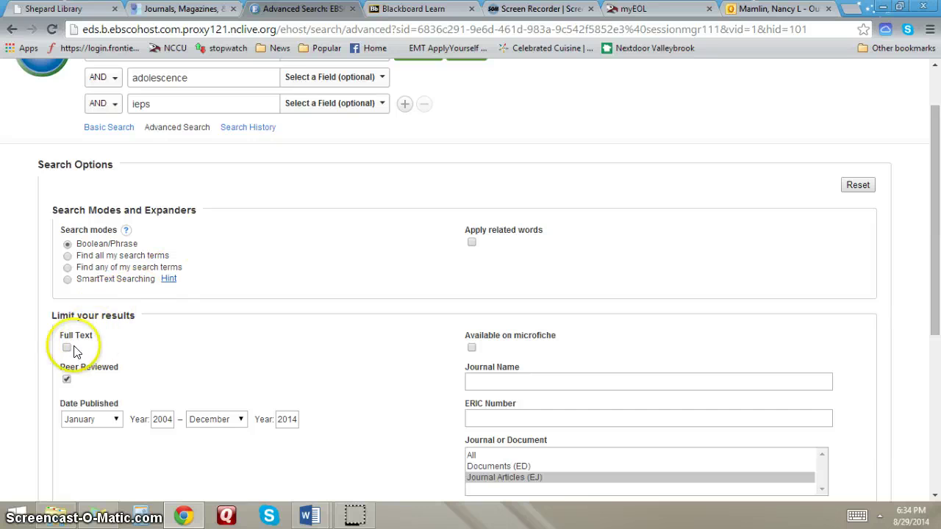
scroll(393, 267, down, 2)
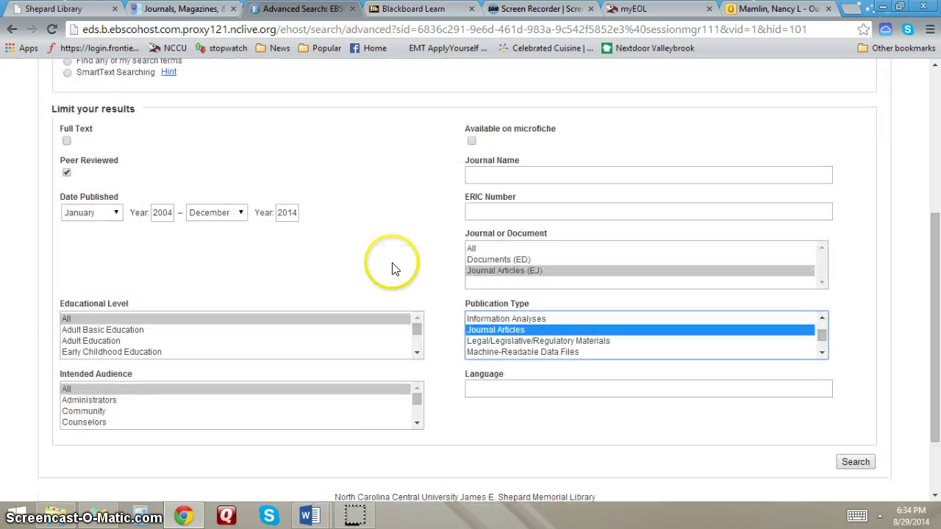
scroll(393, 267, down, 3)
scroll(394, 257, up, 5)
scroll(395, 252, up, 2)
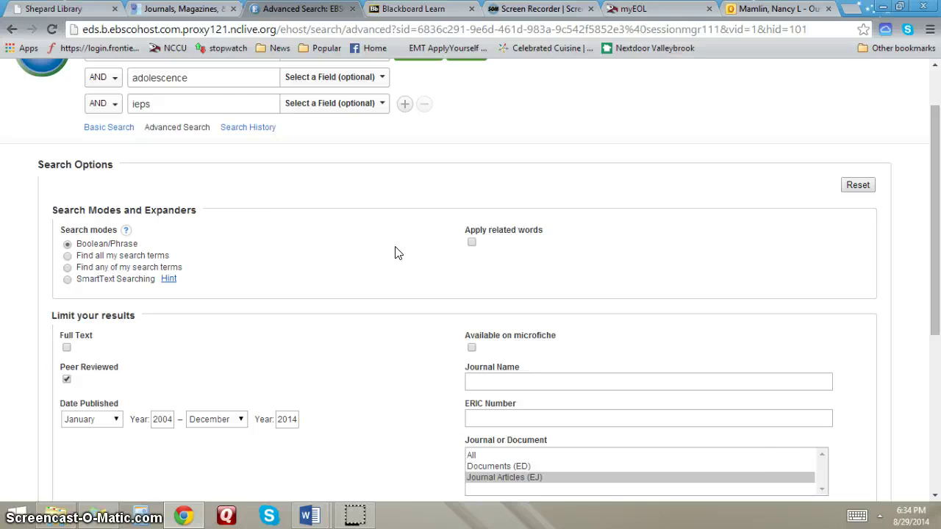
click(421, 127)
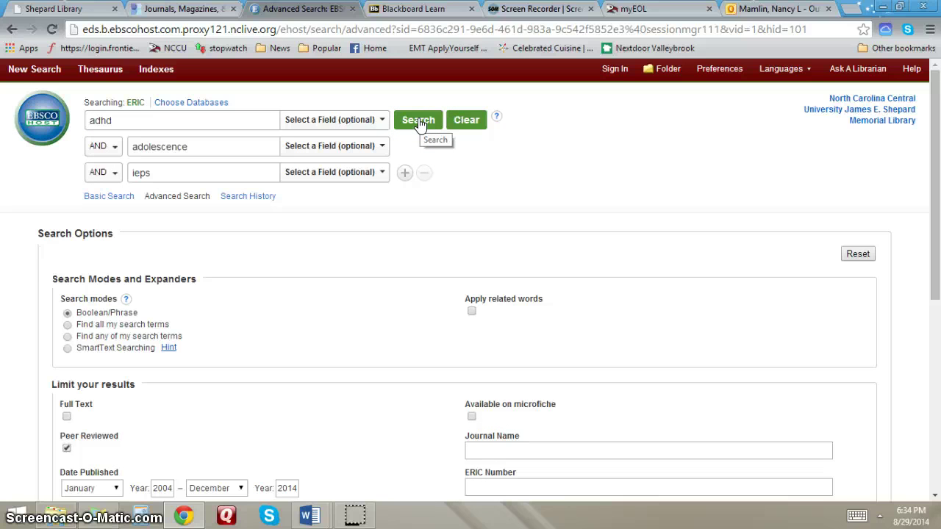
- Run the search, then remove ieps and rerun it to get 96 adhd AND adolescence results
click(419, 121)
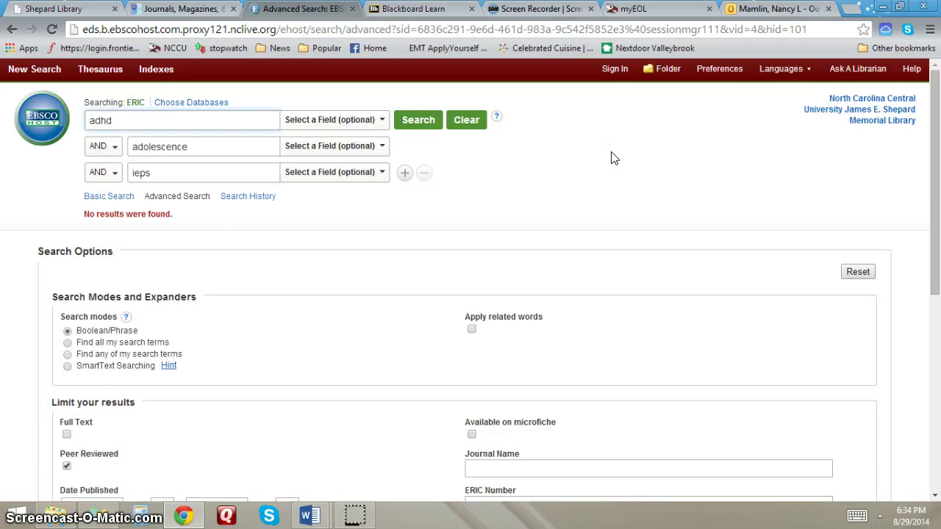
drag(164, 174, 113, 172)
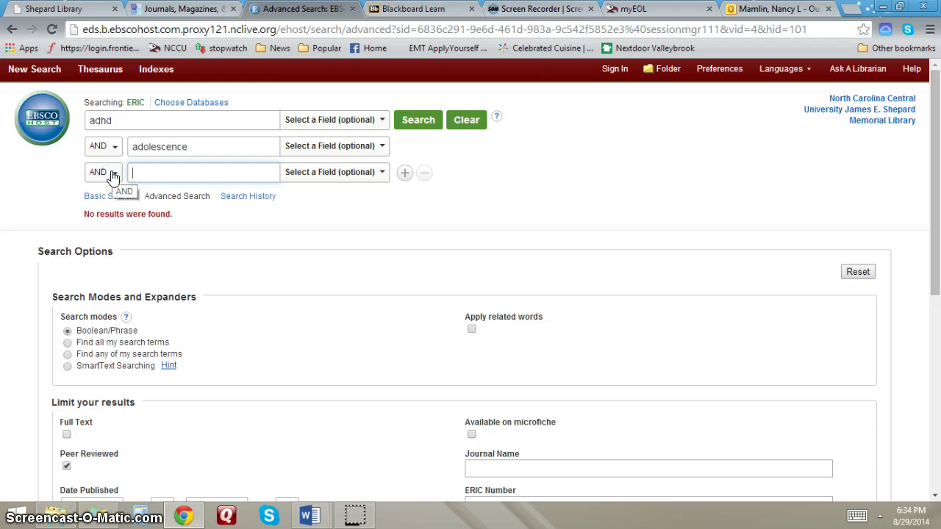
double_click(460, 208)
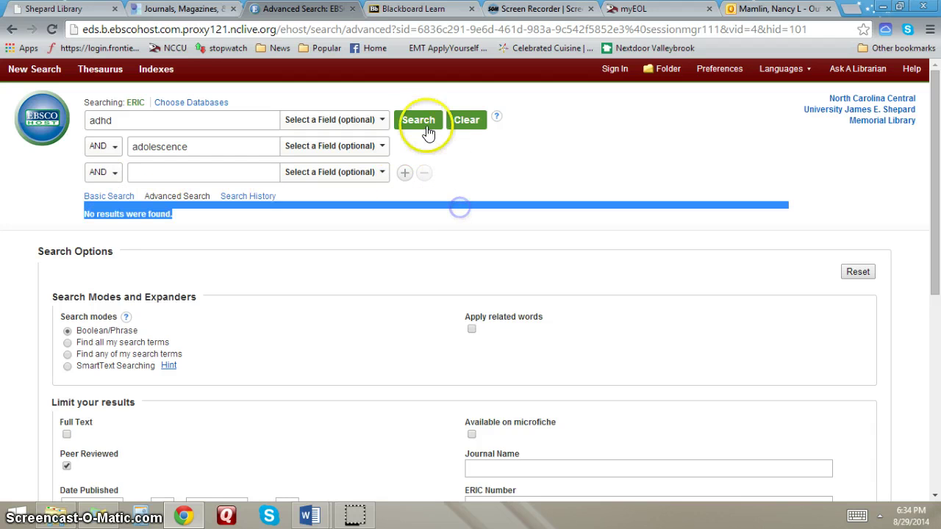
click(424, 121)
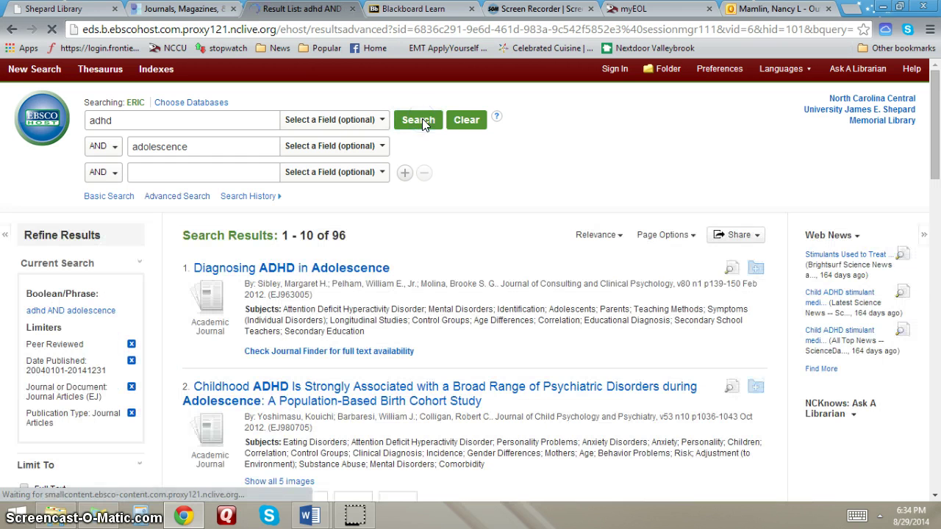
- Add the 96-result adhd AND adolescence search to the EBSCOhost folder from the Share menu
click(452, 171)
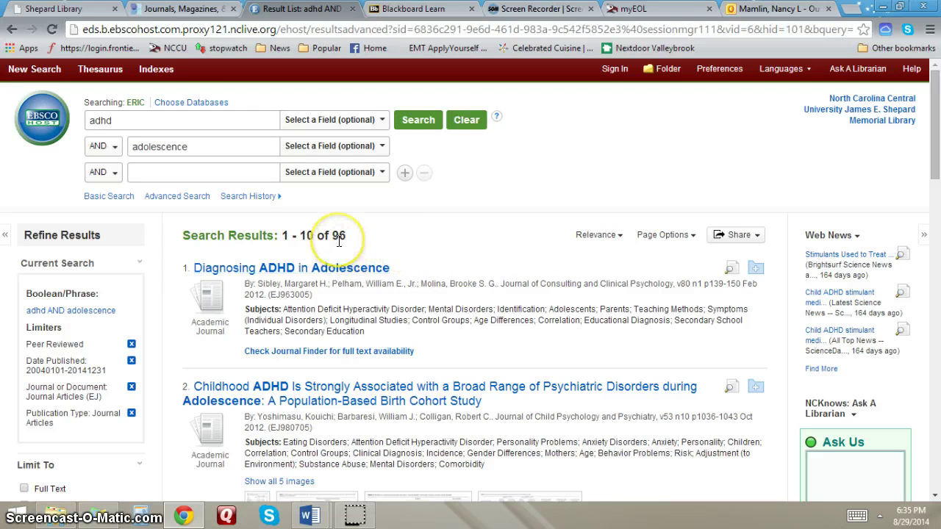
click(757, 238)
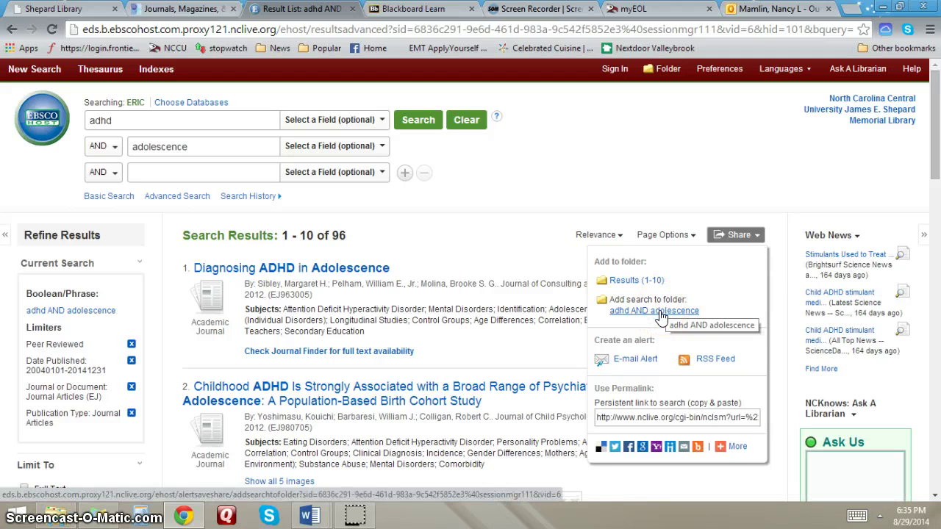
click(661, 315)
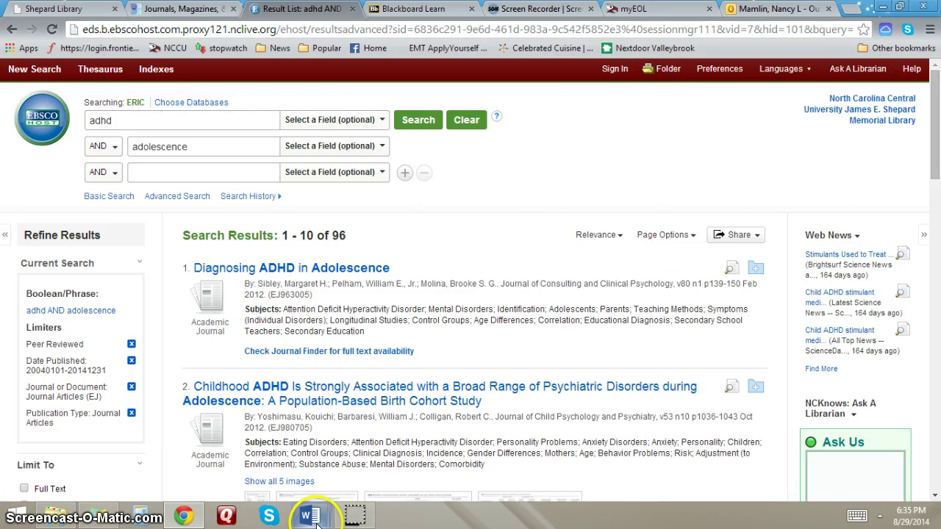
- Delete the stray word in Document2 and set the font to Times New Roman 12
mouse_move(312, 517)
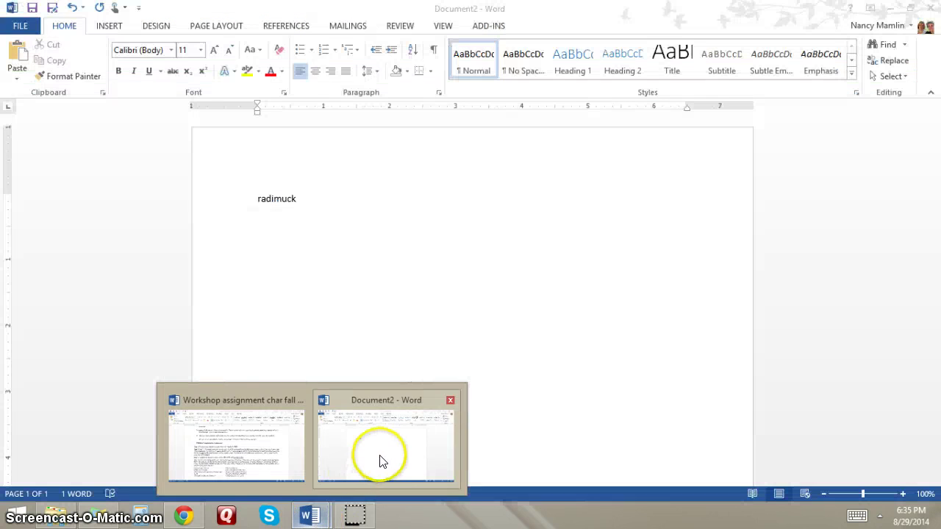
click(380, 461)
click(296, 198)
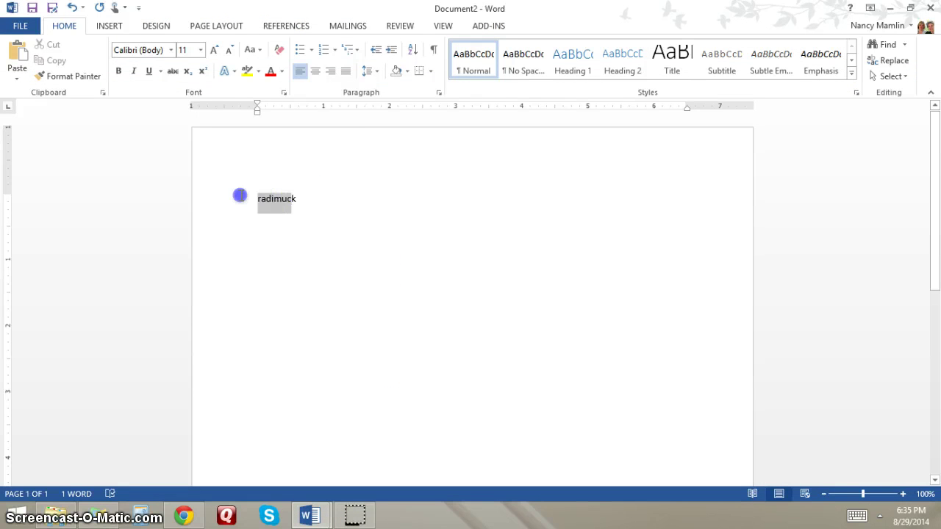
key(Delete)
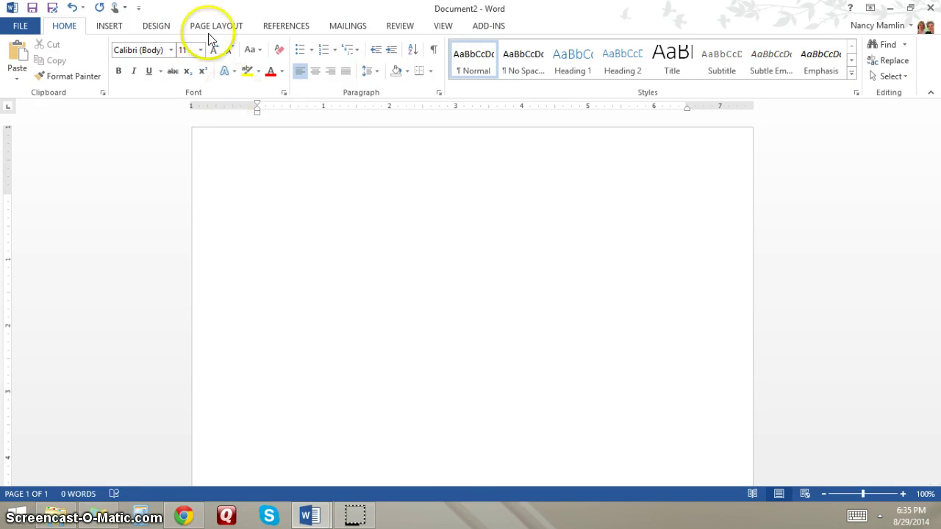
click(171, 49)
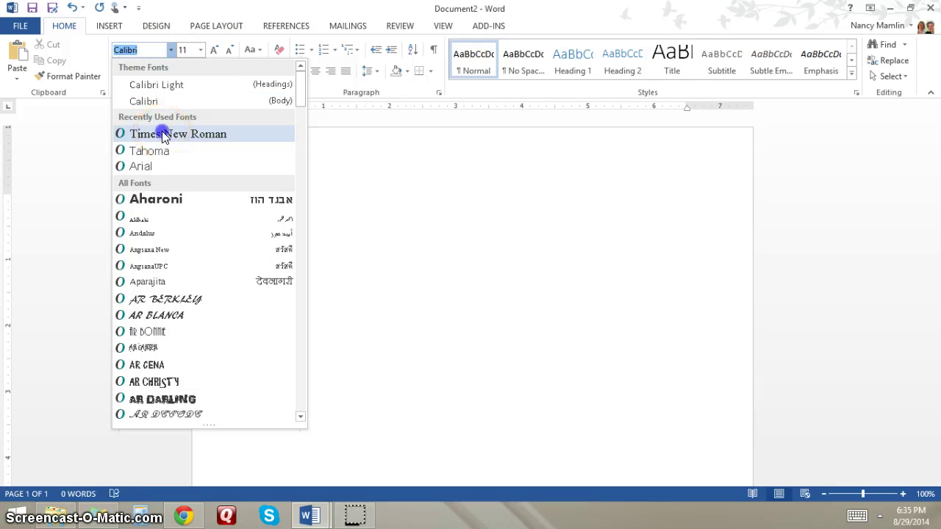
click(163, 134)
click(200, 49)
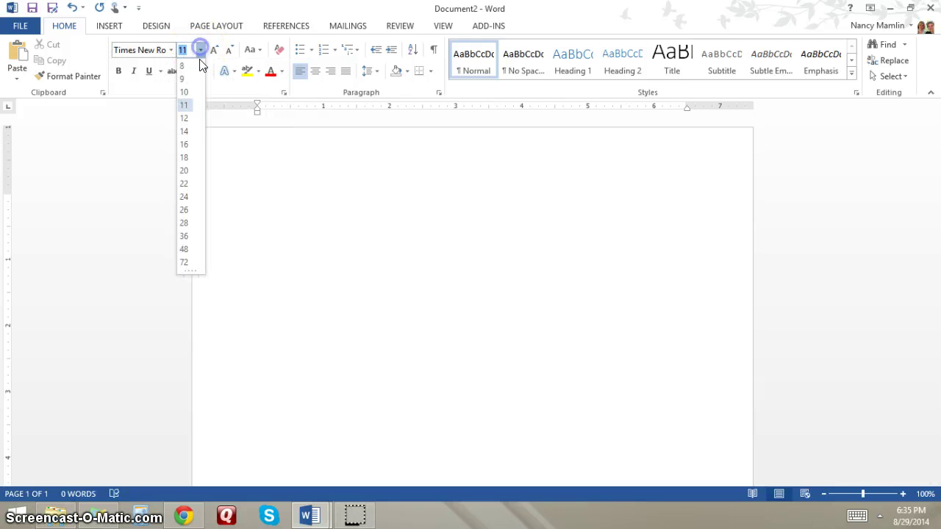
click(186, 120)
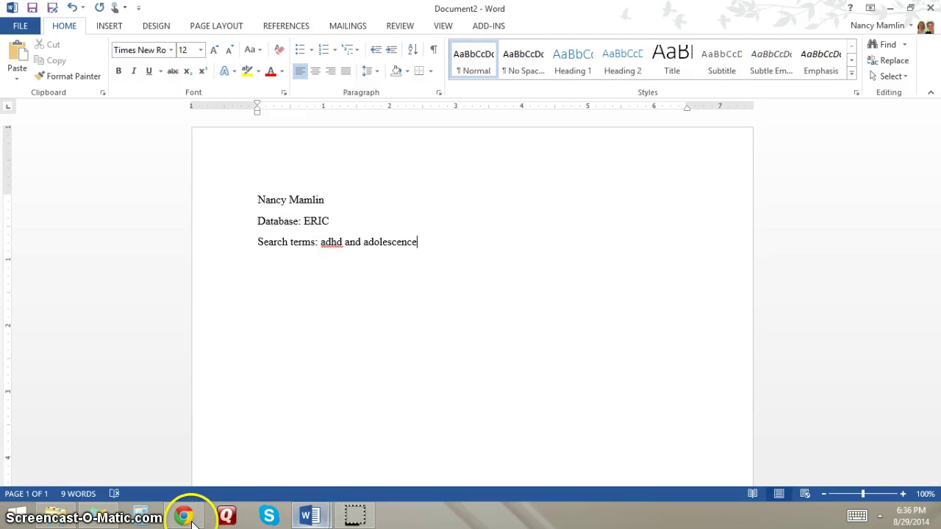
- Type the name, 'Database: ERIC' and 'Search terms: adhd and adolescence' header lines, then return to the results
mouse_move(192, 518)
click(184, 441)
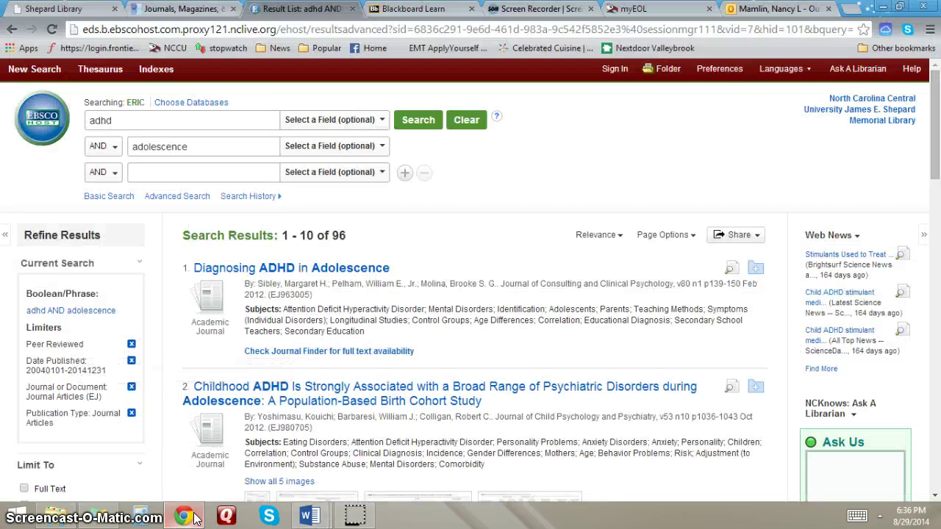
- Add results 1, 2, 4 and 3 to the EBSCOhost folder
scroll(526, 306, down, 1)
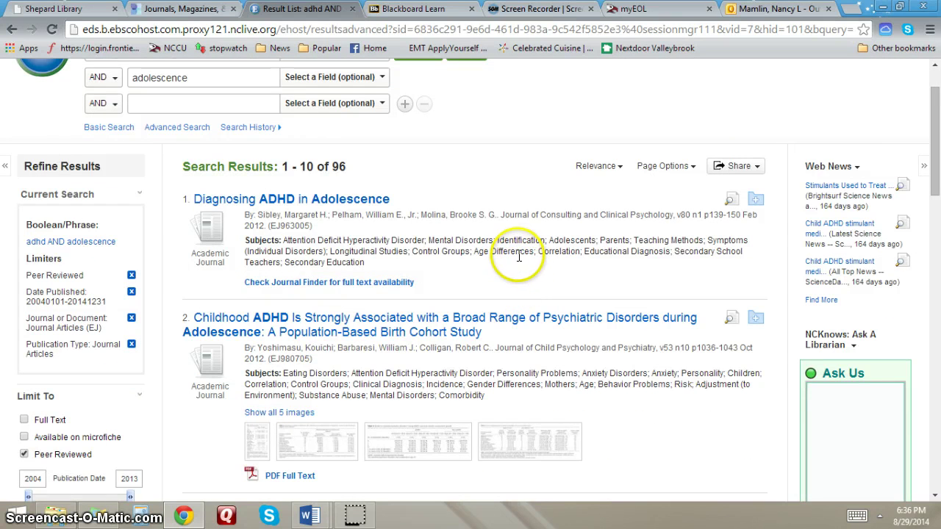
scroll(519, 255, down, 3)
scroll(514, 212, up, 2)
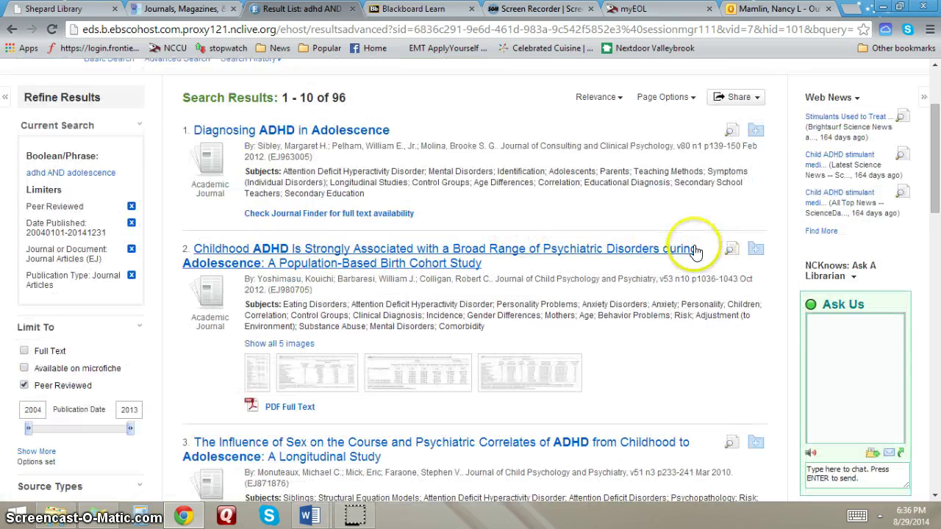
click(756, 130)
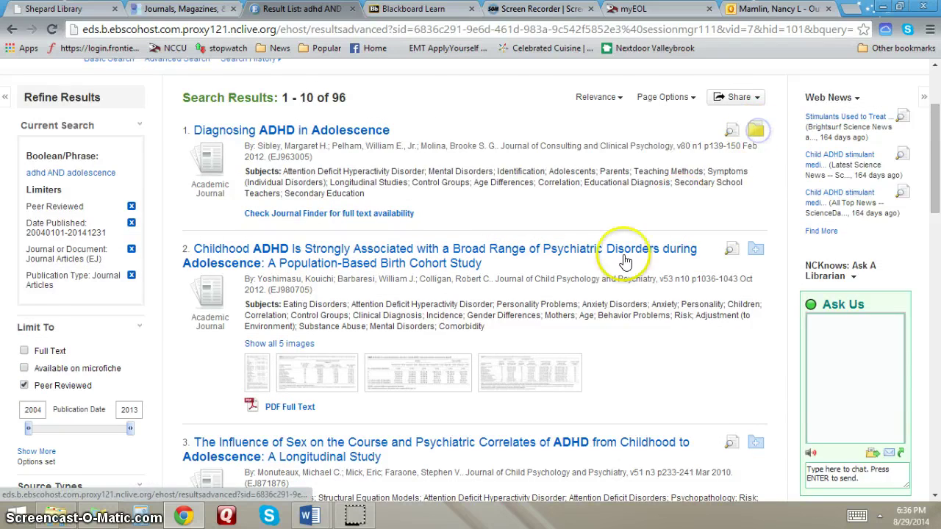
scroll(581, 287, down, 1)
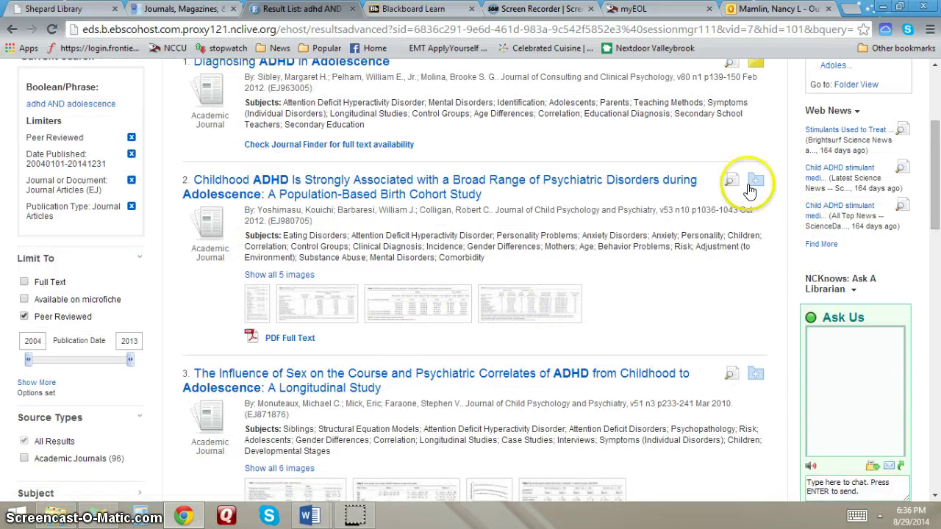
click(751, 184)
scroll(640, 216, down, 3)
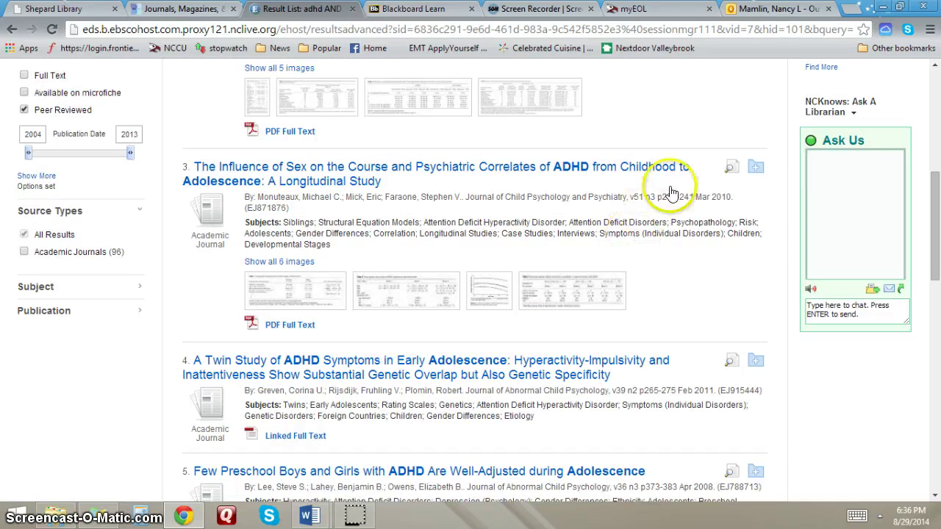
click(756, 360)
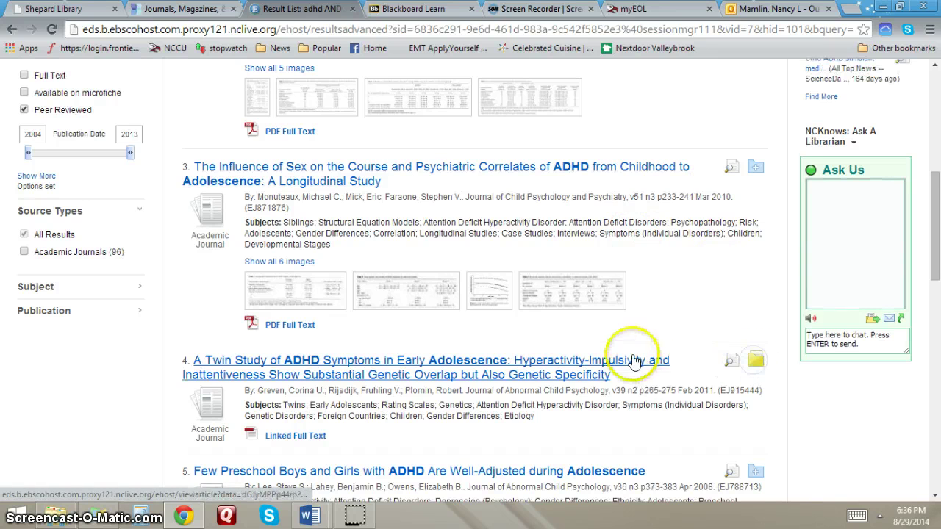
scroll(578, 397, down, 2)
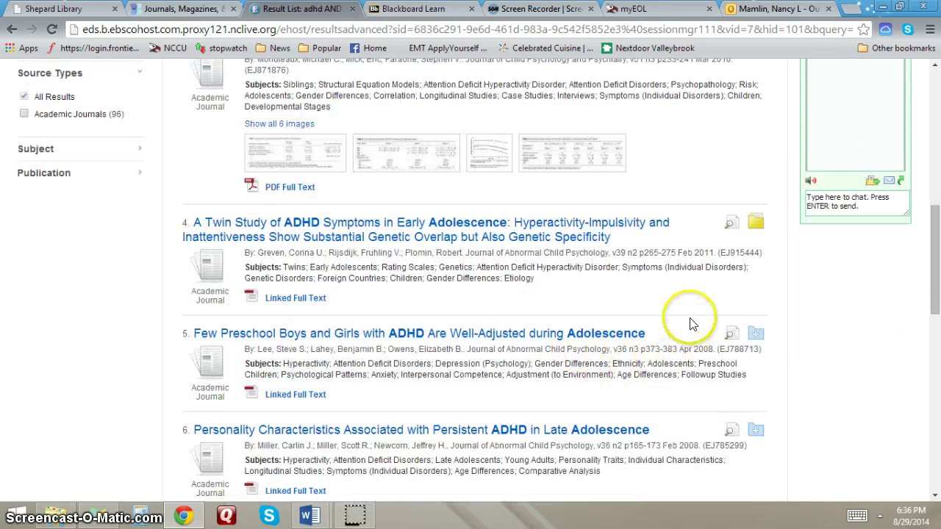
scroll(679, 310, up, 2)
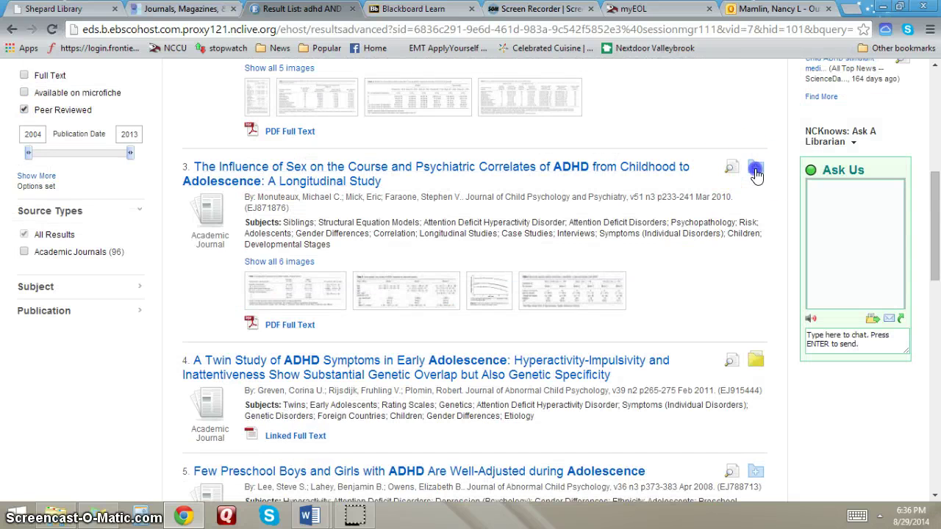
click(757, 173)
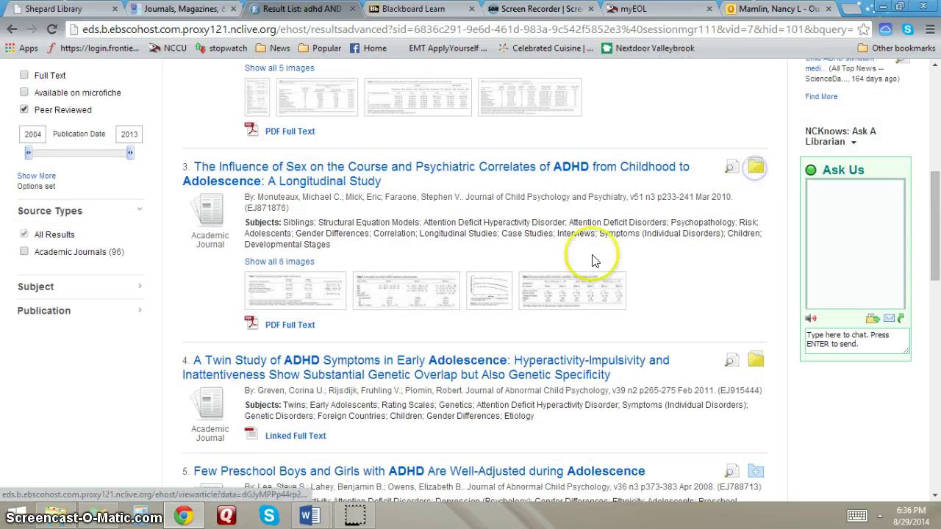
- View the full record of result 3, the sex-and-ADHD longitudinal study, then go back to the result list
click(263, 173)
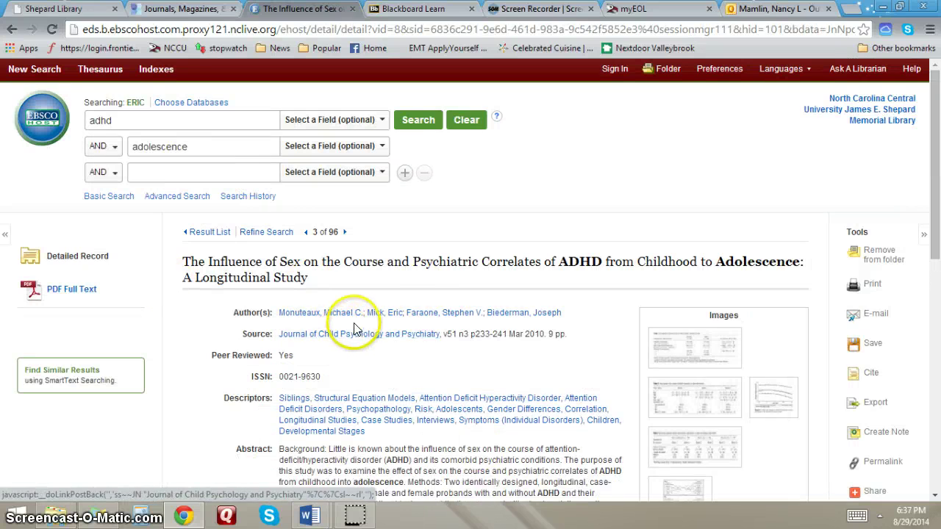
scroll(473, 326, down, 3)
scroll(515, 316, up, 3)
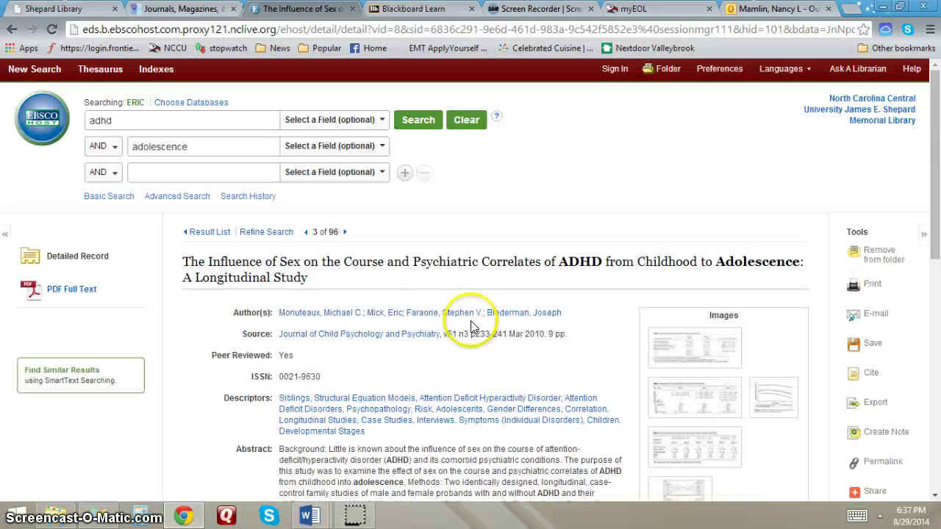
click(208, 232)
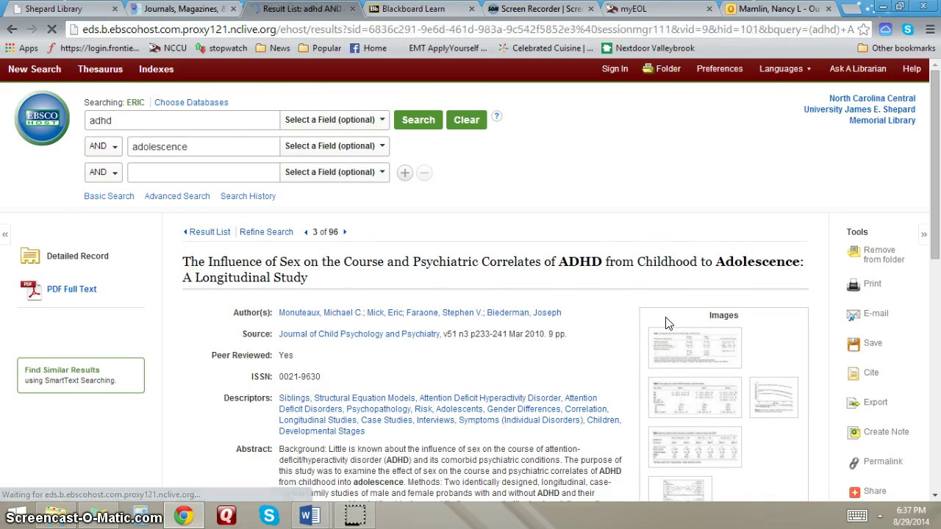
- Add result 8 to the folder and move to the second page of results, leaving the sort order unchanged
scroll(578, 323, down, 8)
scroll(581, 322, down, 1)
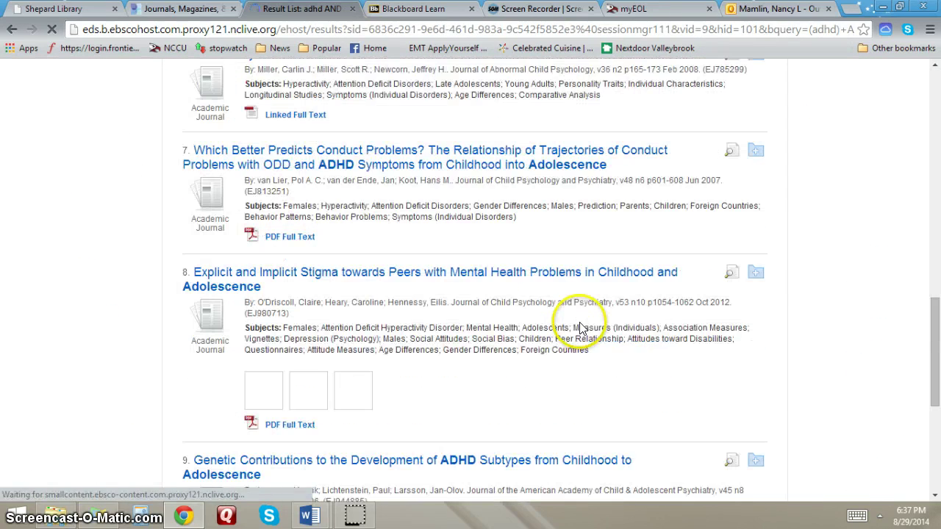
click(756, 272)
scroll(667, 378, down, 5)
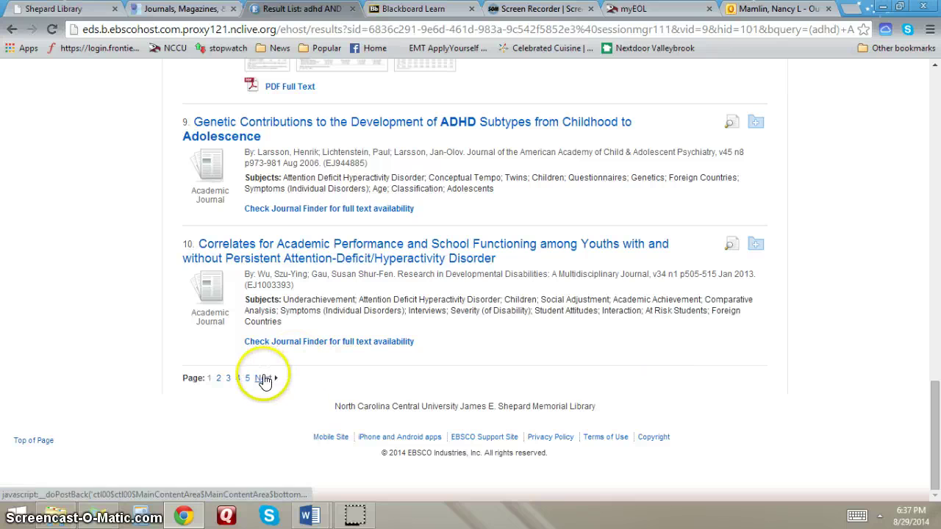
click(265, 378)
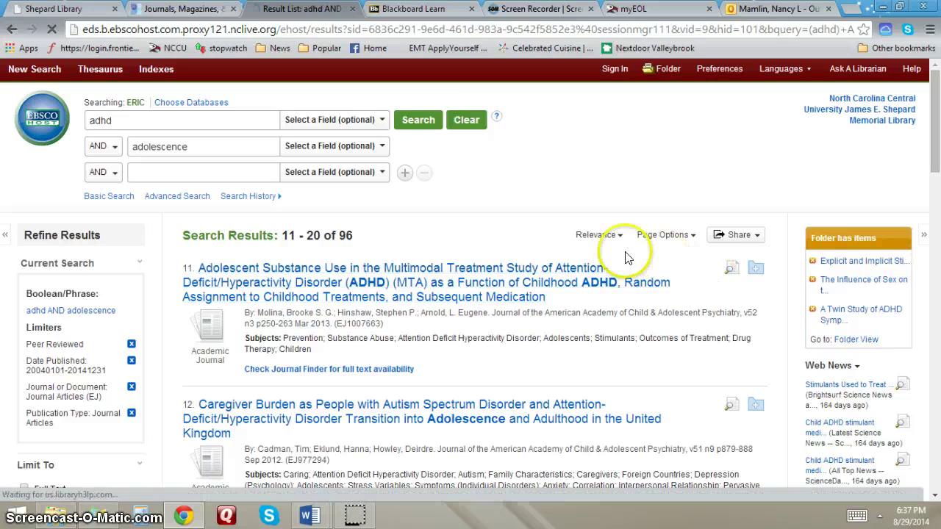
click(623, 241)
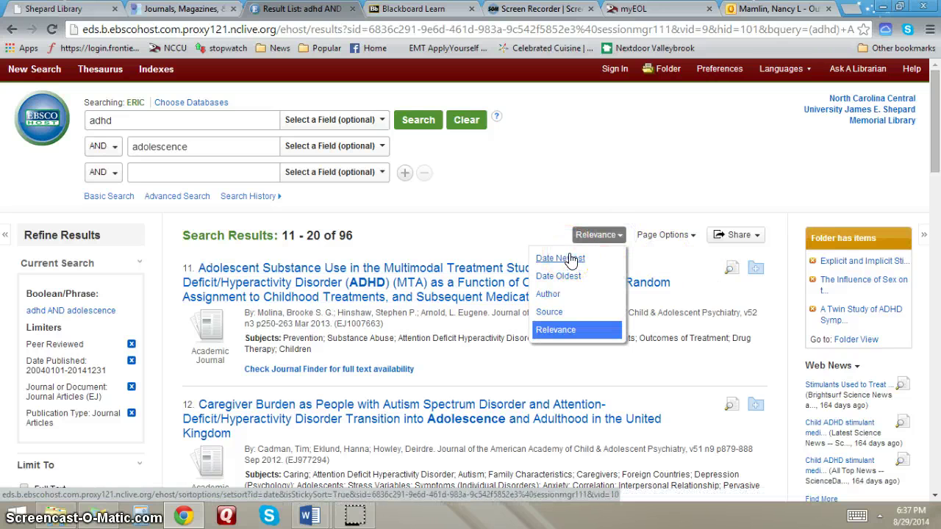
click(507, 221)
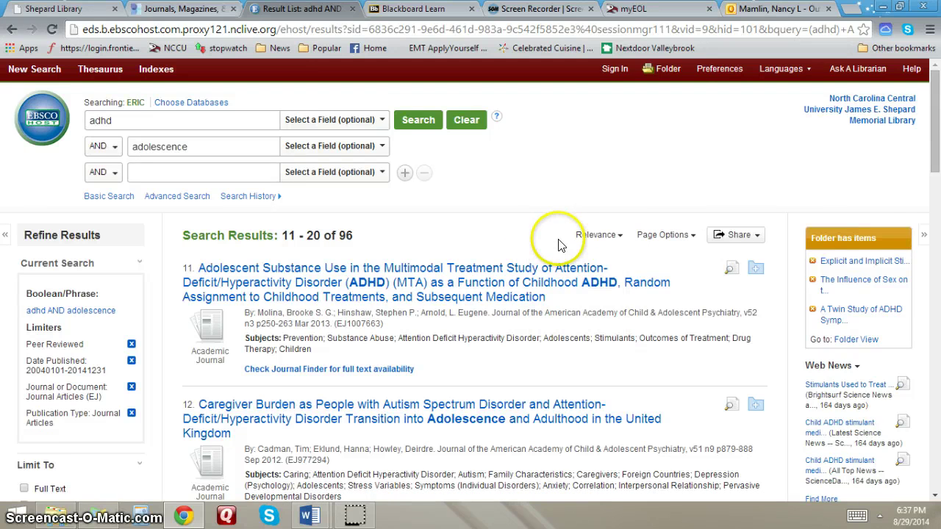
- Add results 12, 16 and 19, the ADHD twin study, to the folder
scroll(558, 242, down, 2)
scroll(558, 246, down, 1)
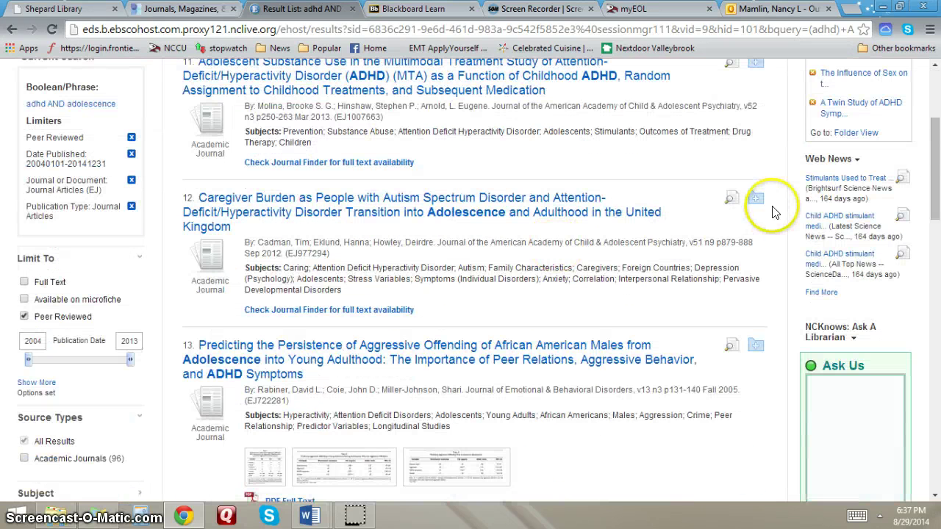
click(755, 198)
scroll(660, 292, down, 4)
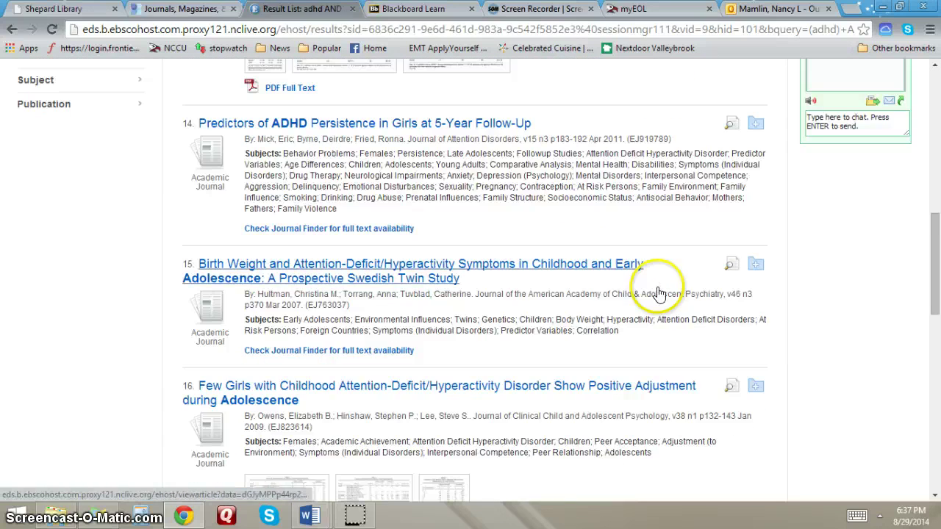
click(747, 395)
scroll(584, 364, down, 4)
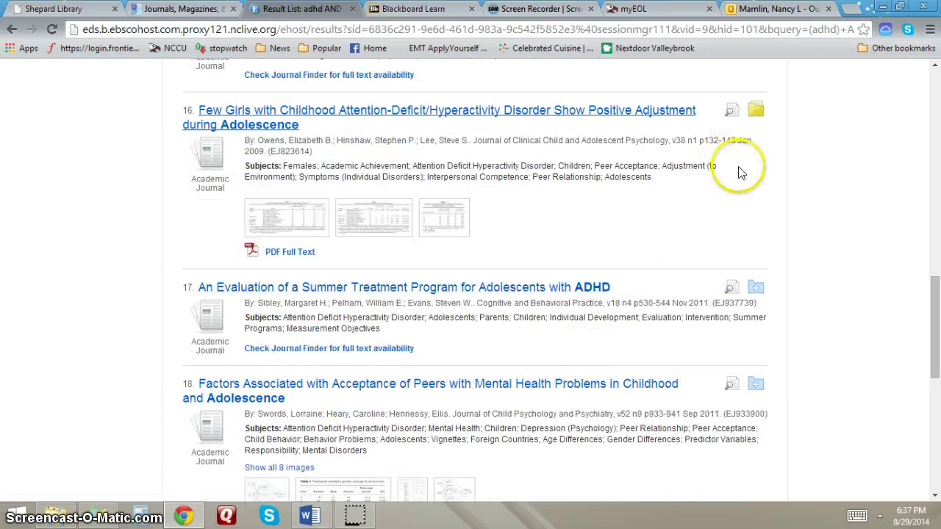
scroll(713, 303, down, 4)
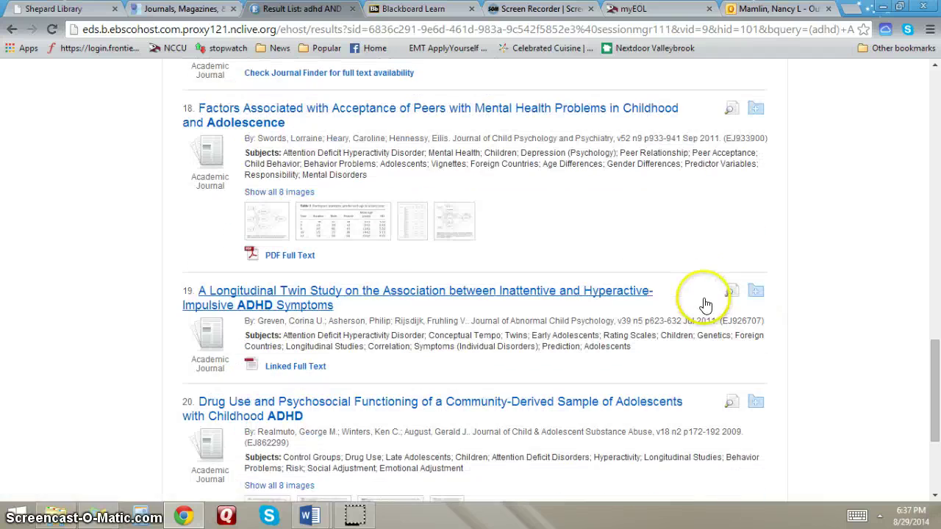
click(755, 291)
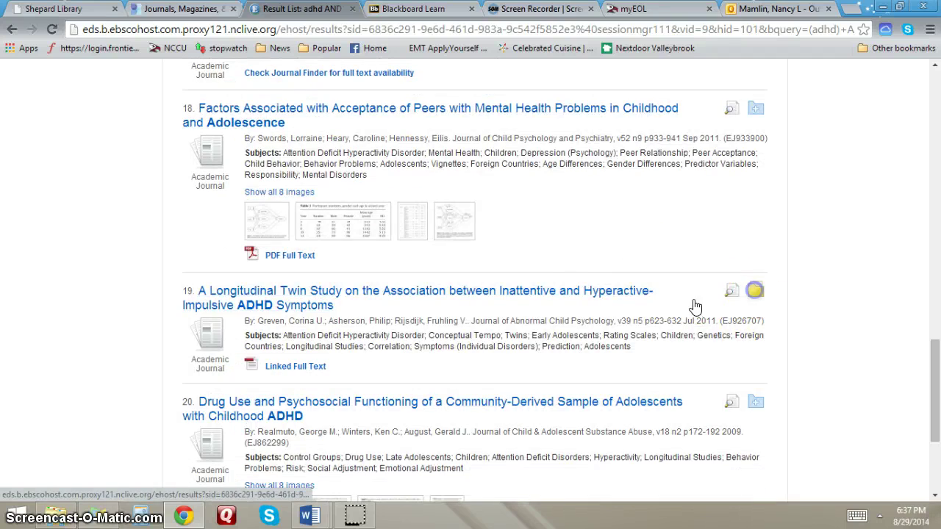
scroll(537, 311, up, 2)
scroll(537, 311, up, 14)
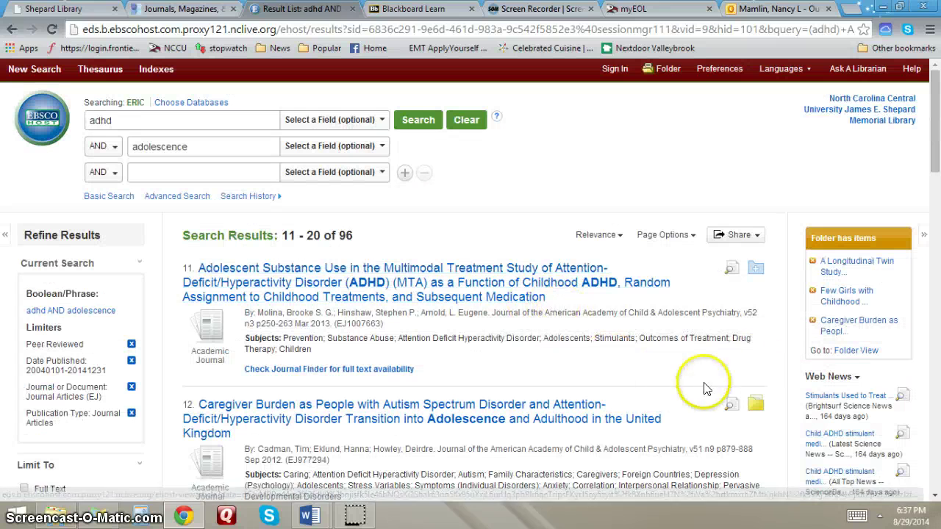
- Open the folder listing the 8 saved articles and toggle Select / deselect all on and off
click(661, 70)
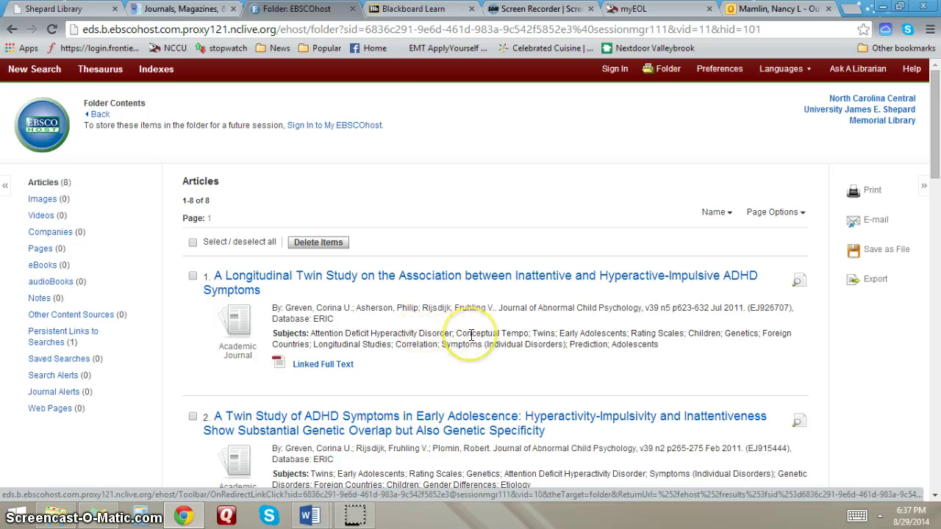
scroll(472, 334, down, 3)
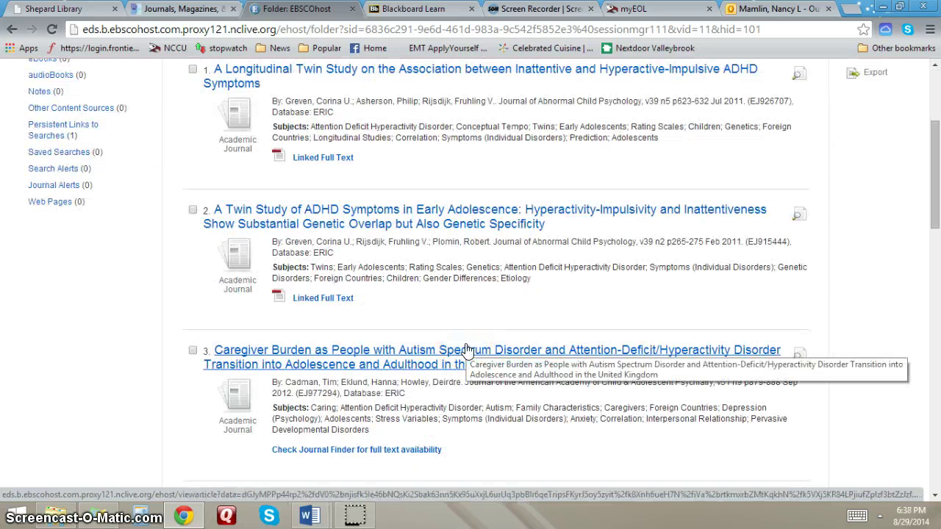
scroll(458, 301, up, 3)
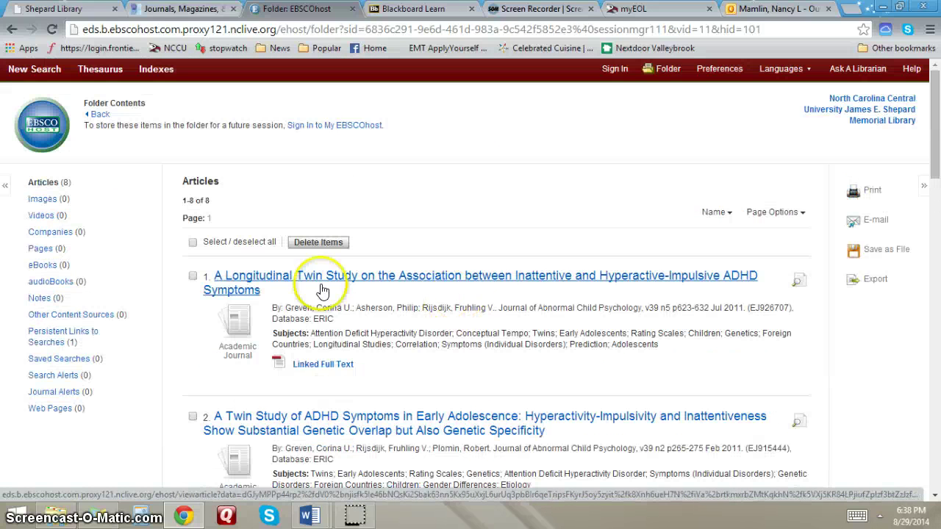
click(194, 242)
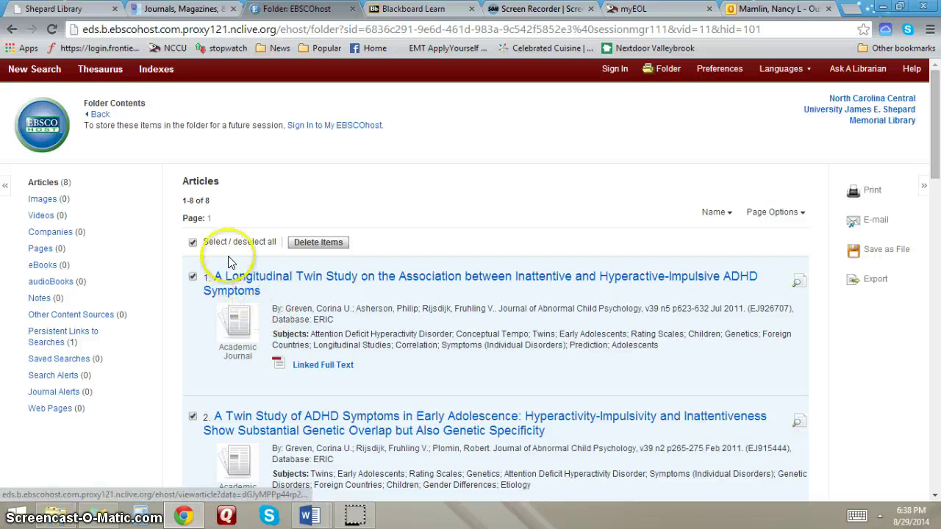
click(194, 244)
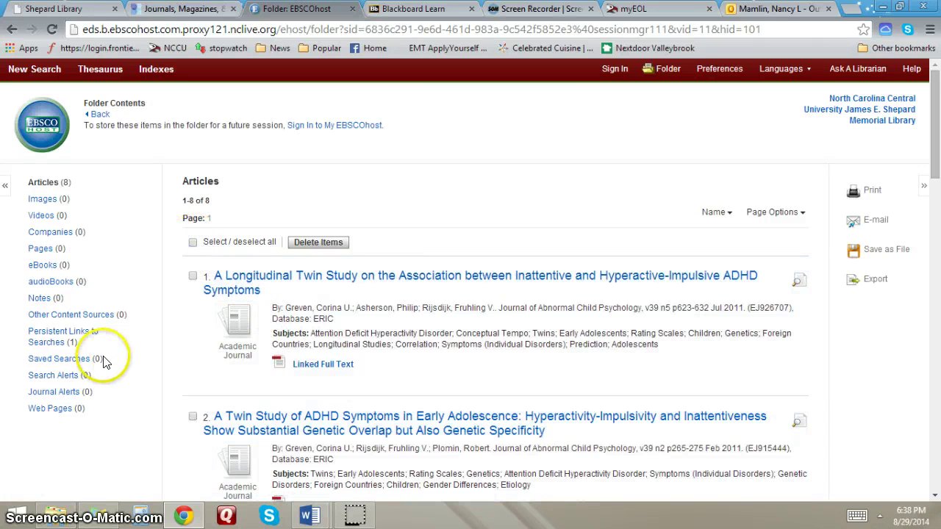
- Select the adhd AND adolescence persistent search link and start an e-mail for it
click(67, 336)
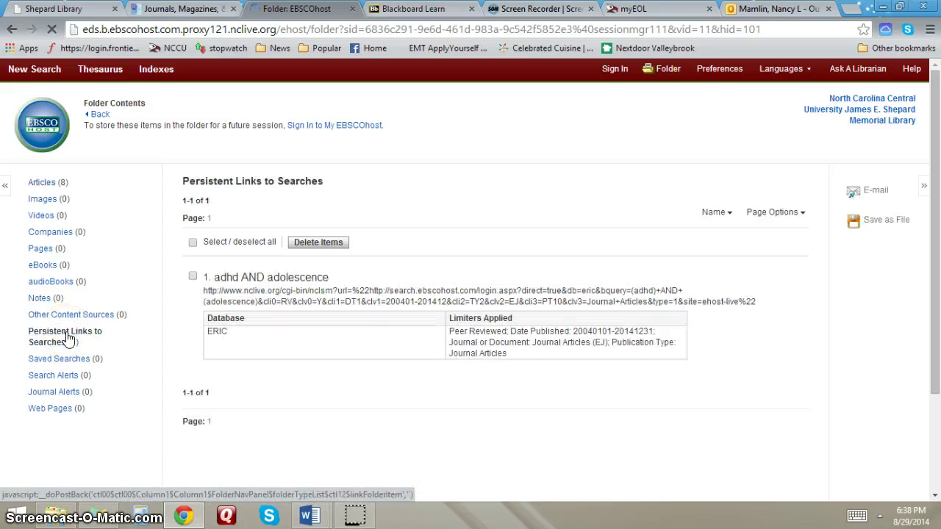
click(194, 243)
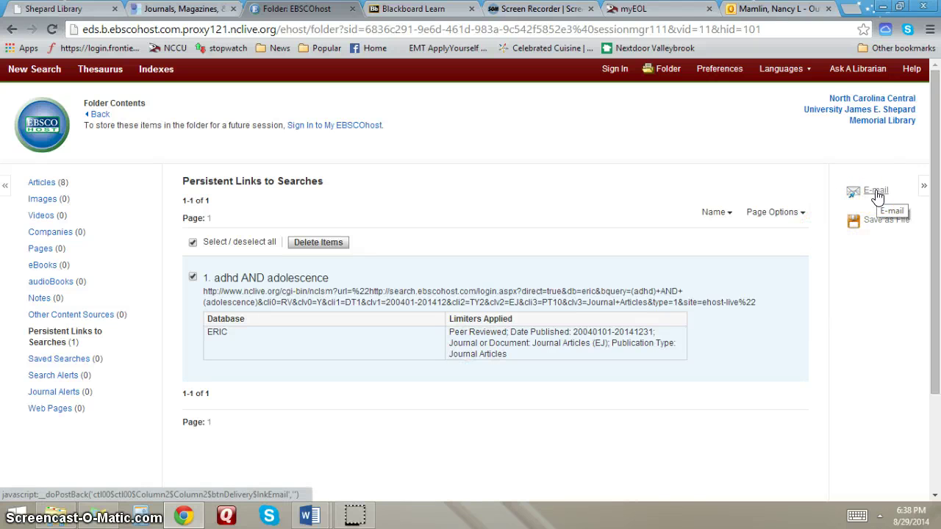
click(876, 192)
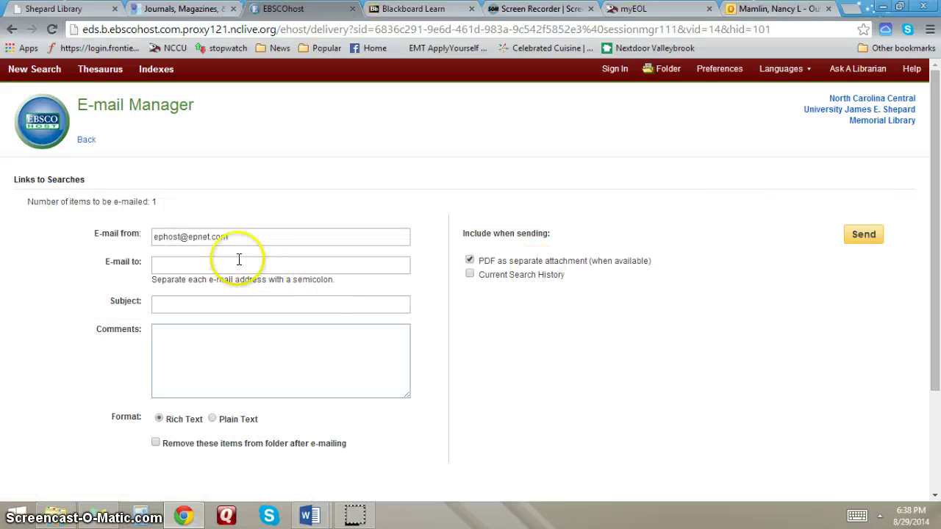
- E-mail the search link to your own address, subject 'search', with comments and current search history
click(237, 264)
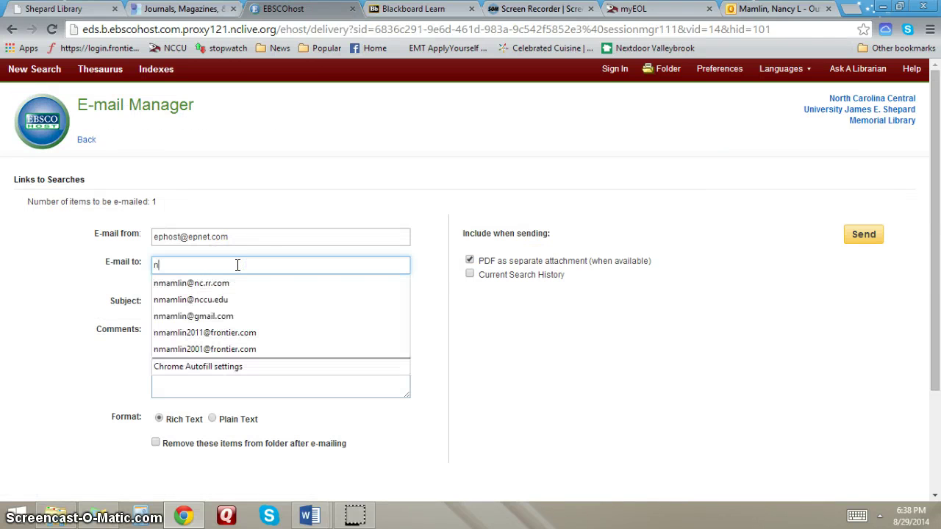
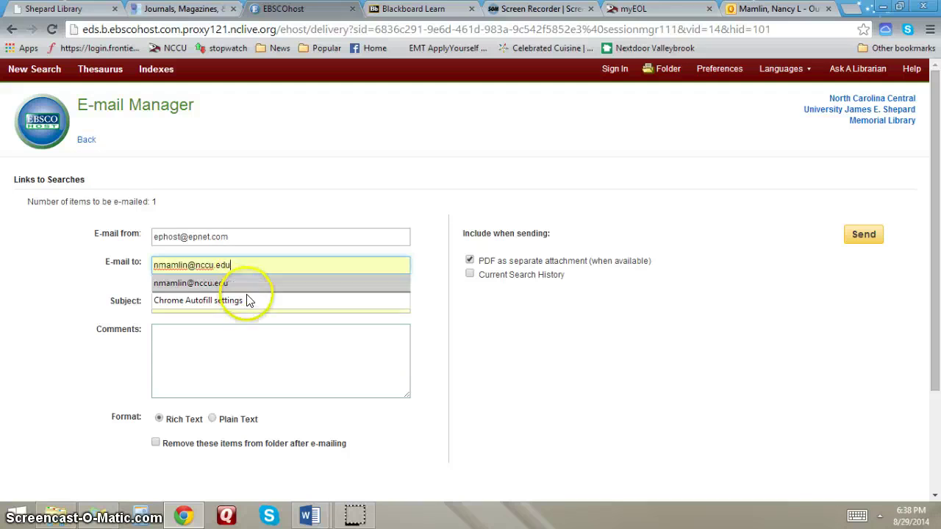
click(225, 336)
click(228, 302)
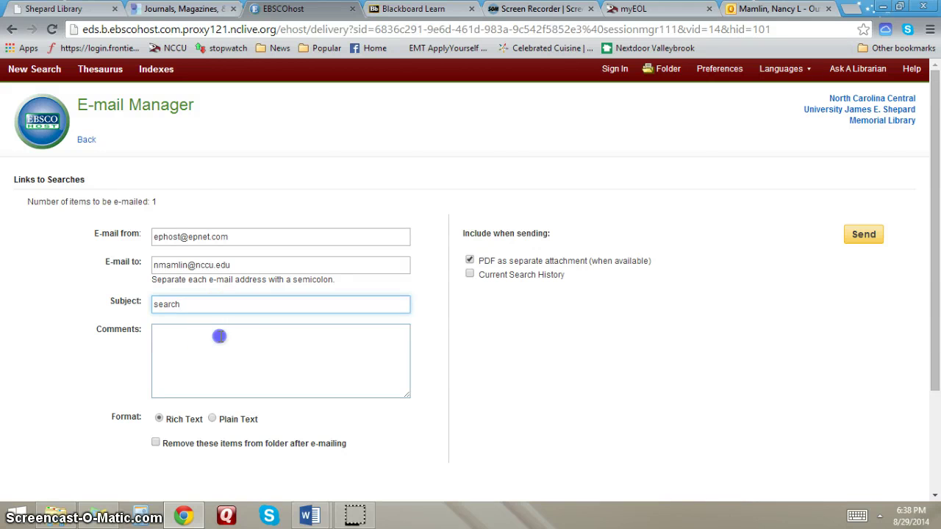
click(217, 336)
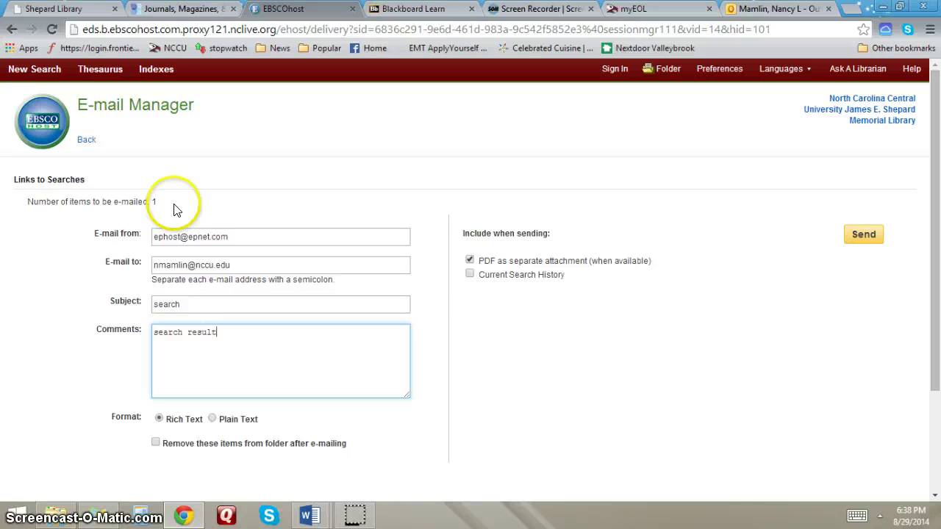
scroll(302, 309, down, 1)
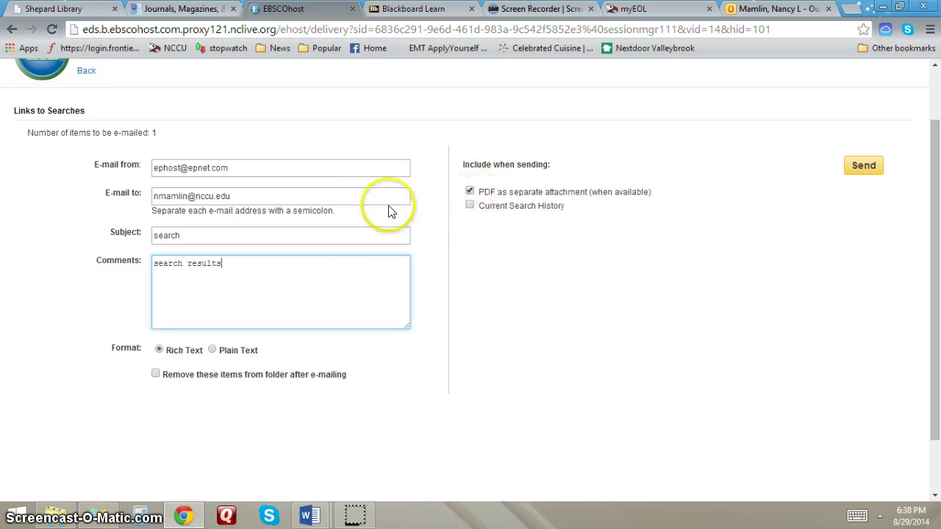
click(470, 205)
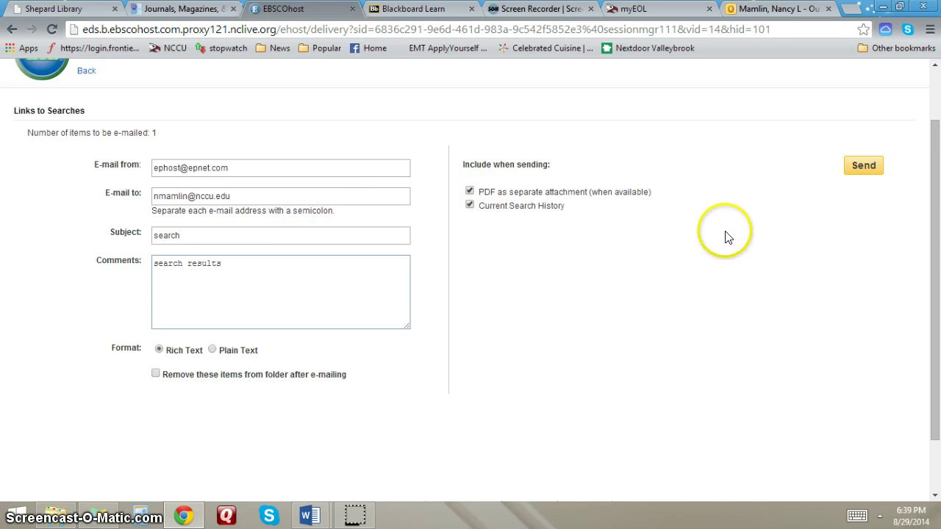
click(848, 177)
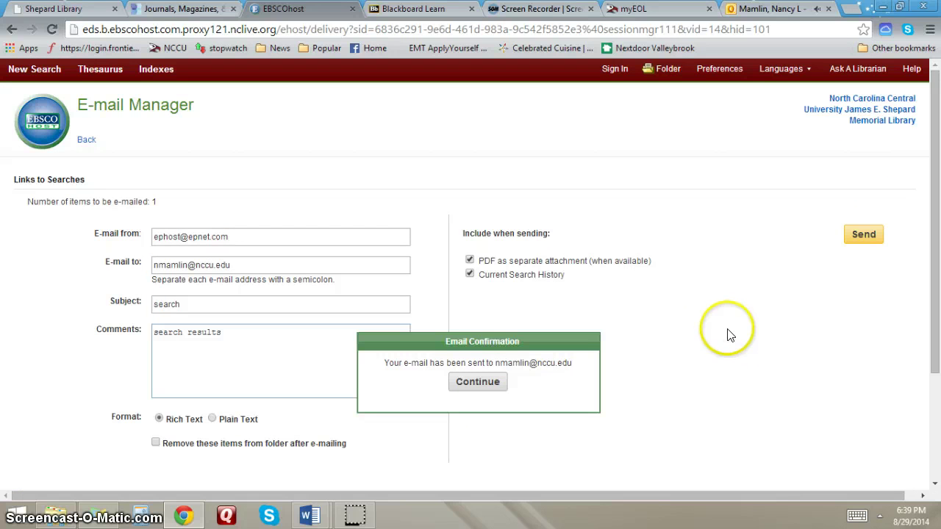
click(787, 8)
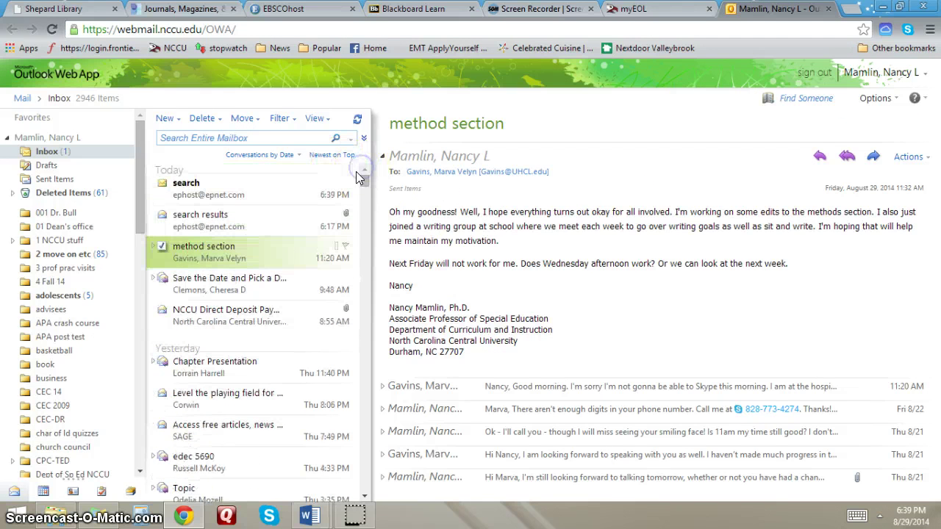
- Open the 'search' e-mail and copy the HTML code under Cut and Paste
click(235, 188)
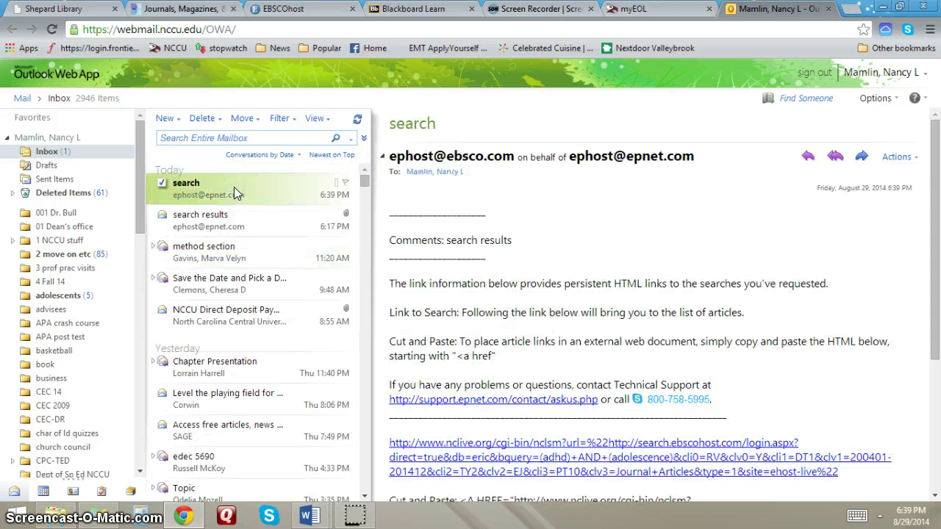
scroll(680, 305, down, 3)
scroll(680, 305, down, 2)
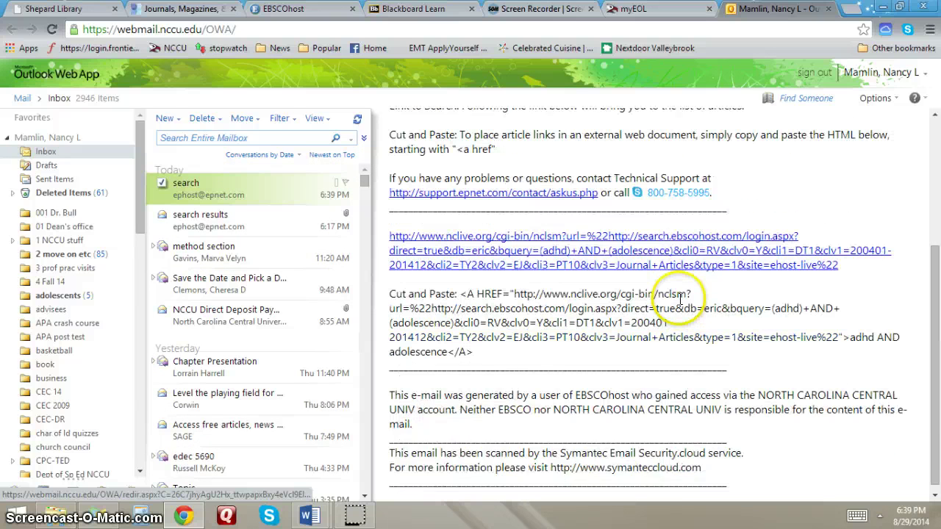
scroll(680, 305, up, 5)
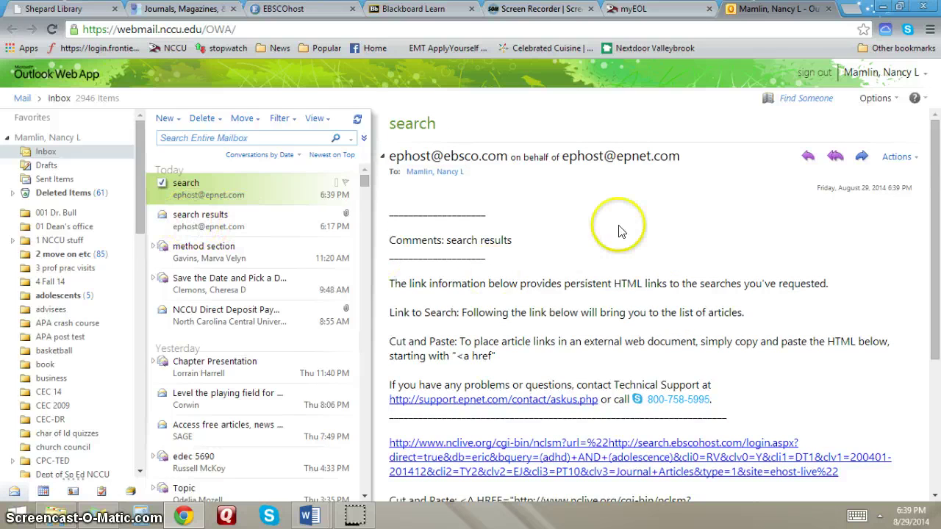
scroll(618, 232, down, 4)
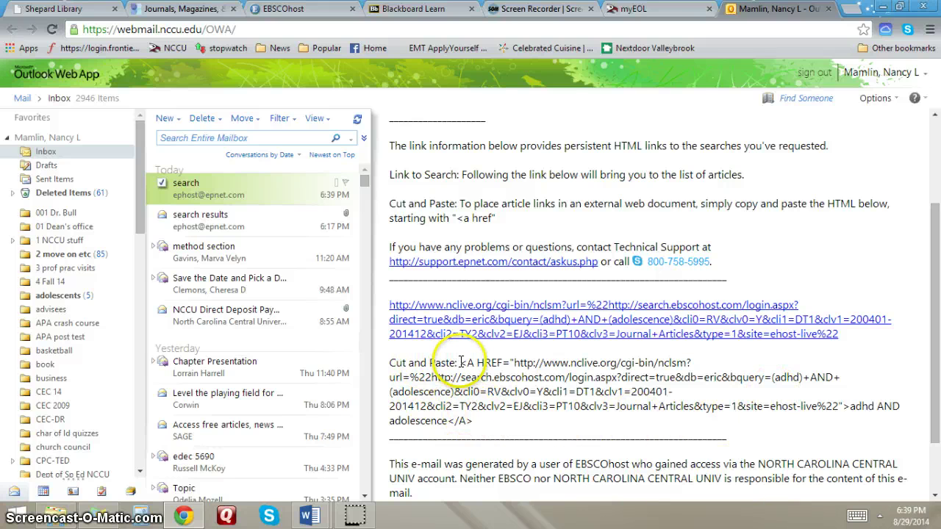
drag(461, 362, 478, 416)
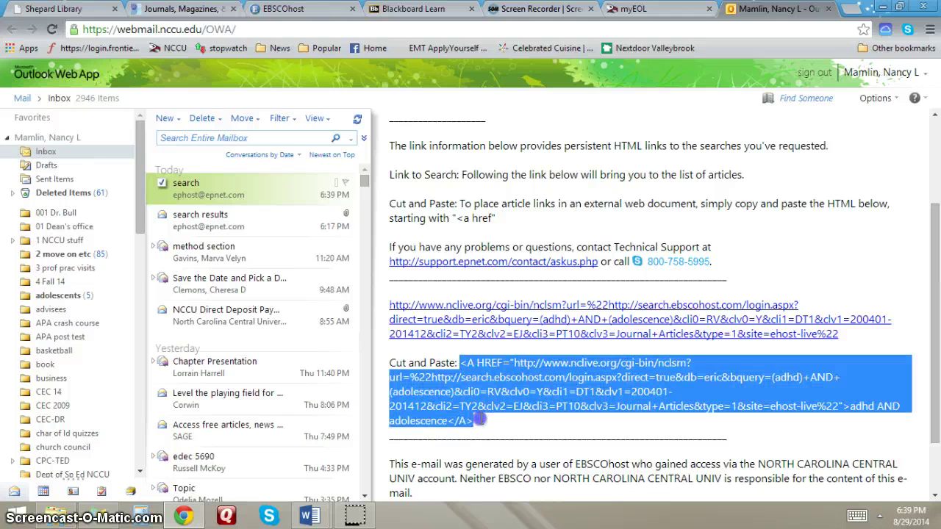
right_click(498, 402)
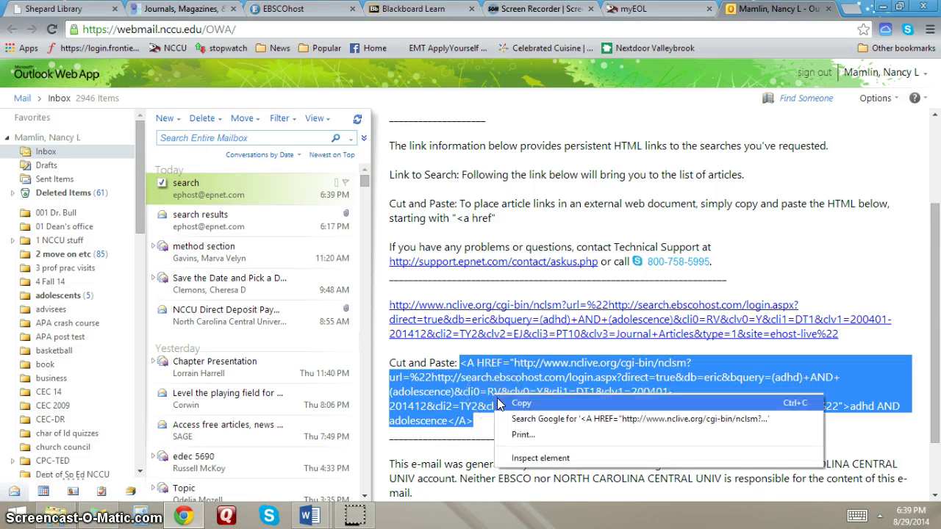
click(513, 405)
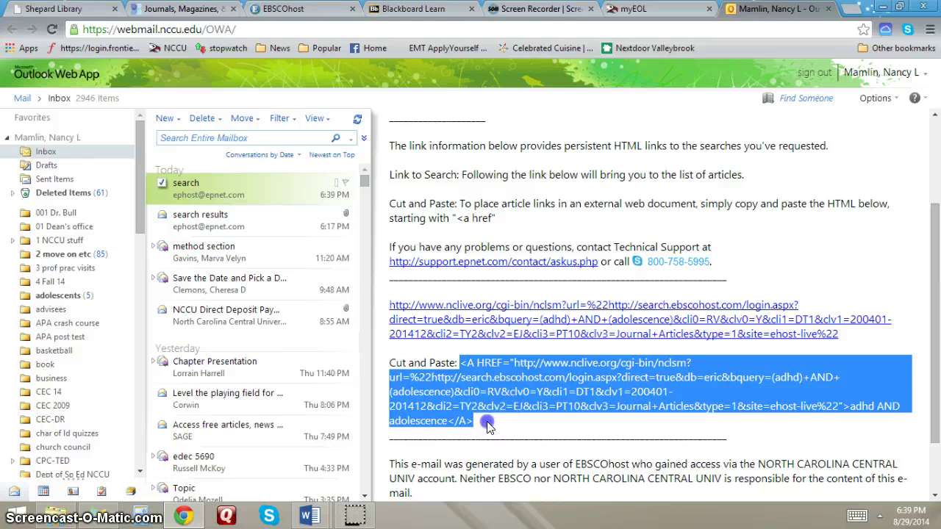
click(488, 427)
click(410, 9)
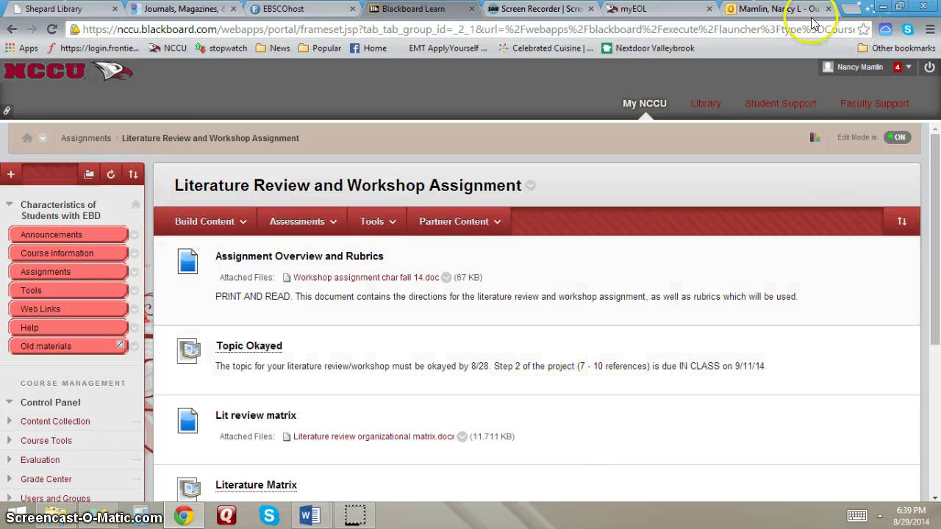
- Go back to the 'search' e-mail in Outlook
click(755, 8)
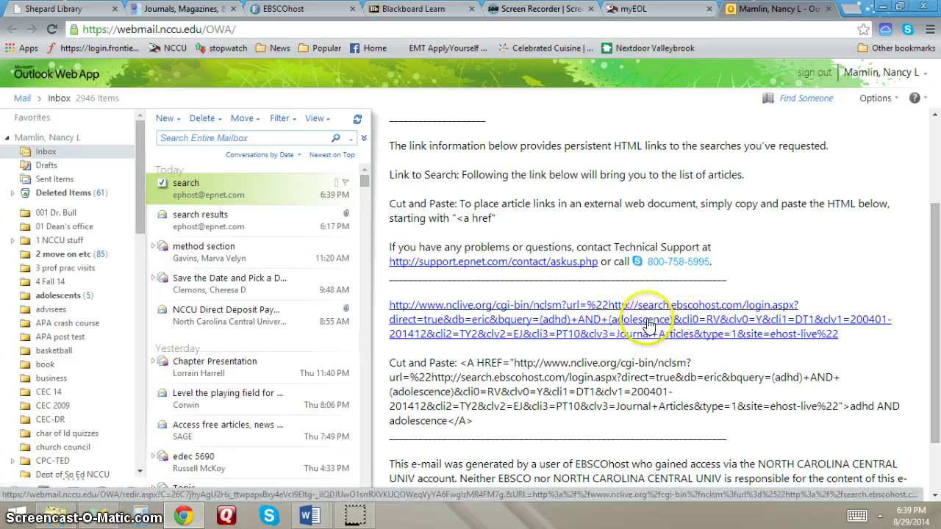
- Follow the emailed link to the 96 adhd AND adolescence results, close them, and return to EBSCOhost
click(605, 317)
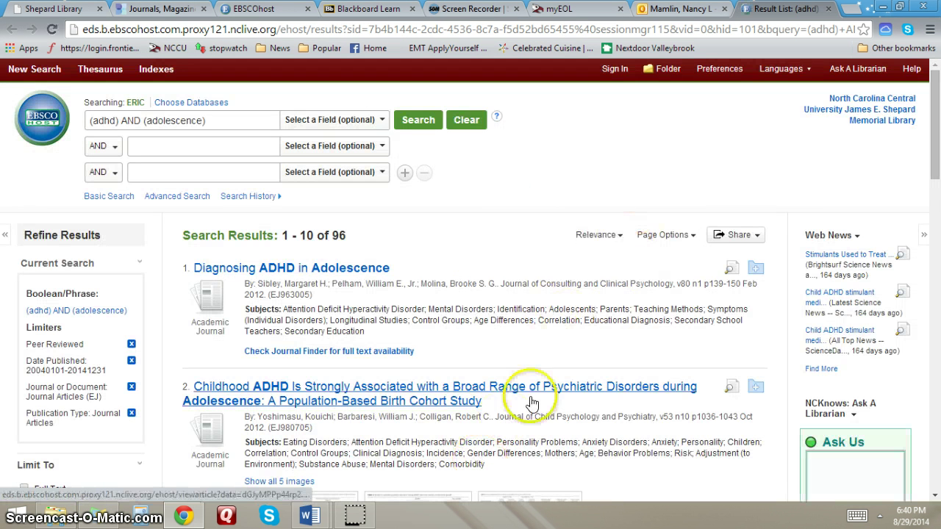
click(828, 9)
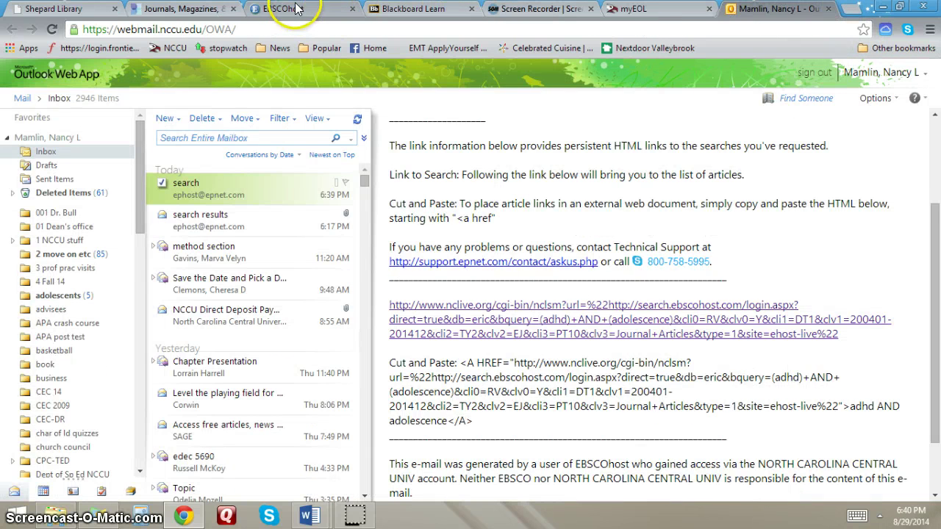
click(329, 13)
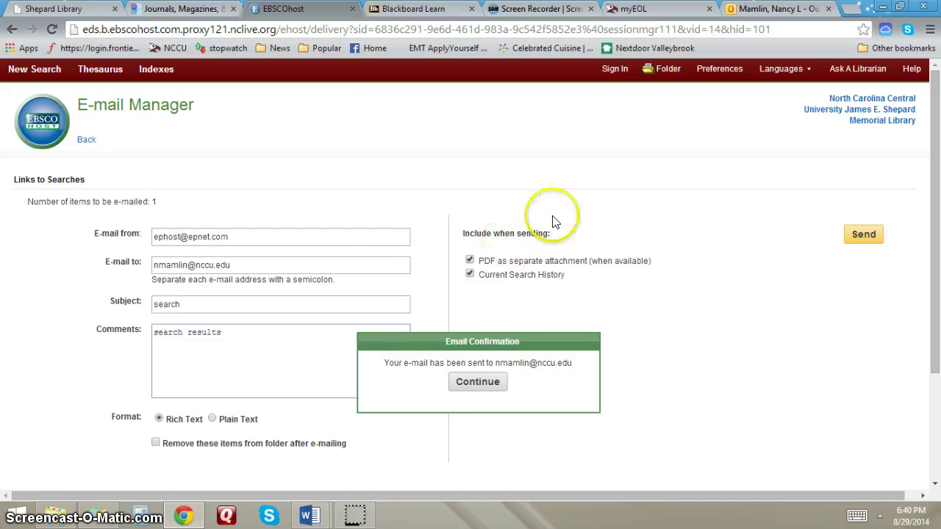
- Select all eight articles in the folder and start an e-mail for them
click(658, 70)
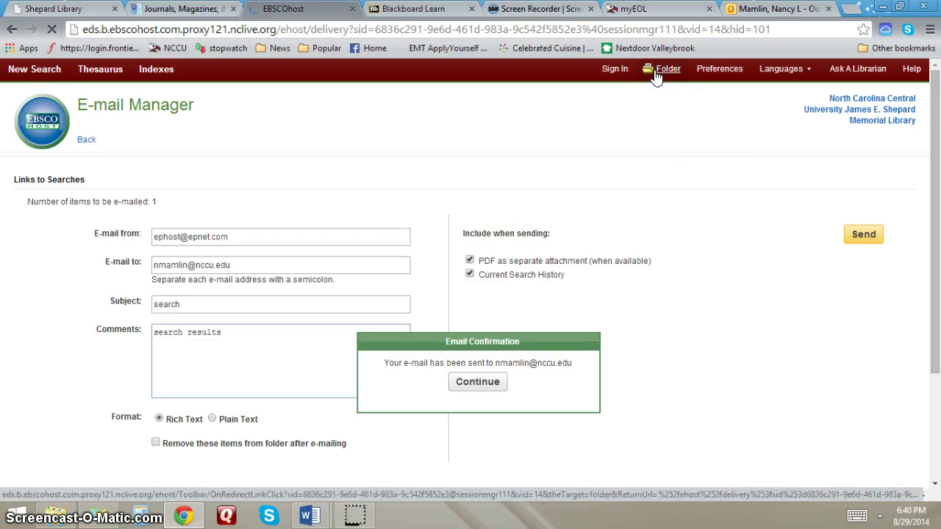
scroll(438, 337, down, 4)
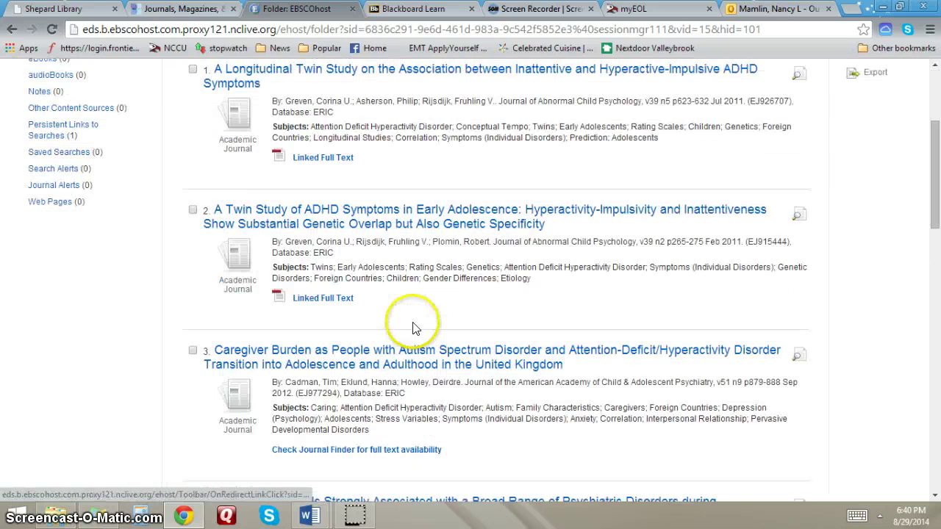
scroll(409, 323, up, 4)
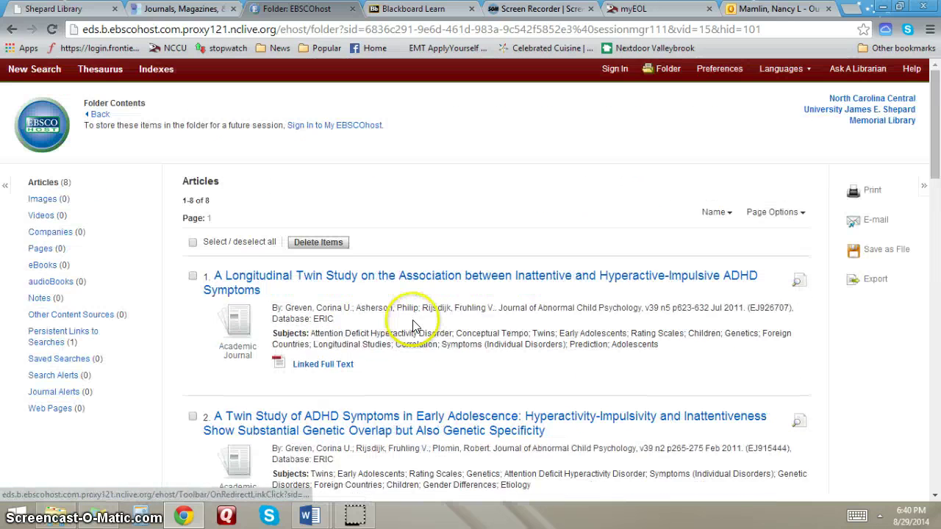
click(192, 242)
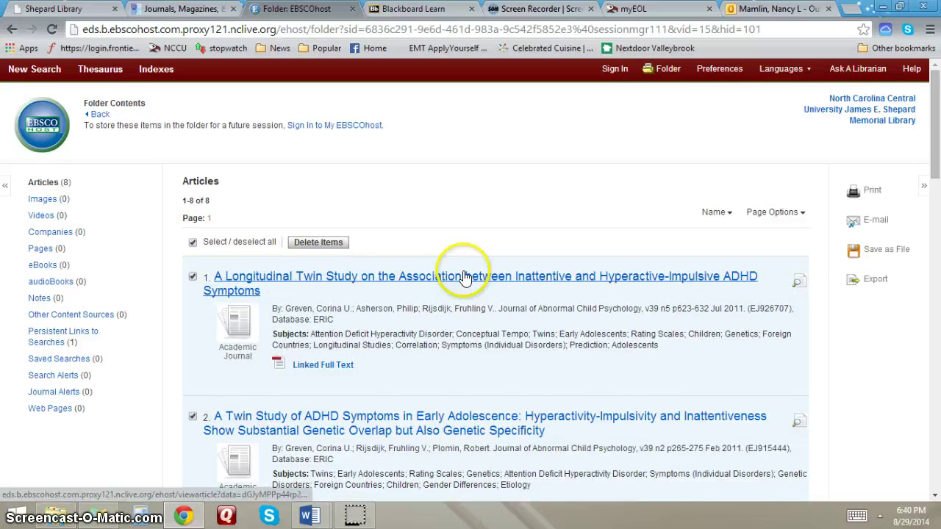
scroll(465, 276, down, 8)
scroll(463, 274, down, 6)
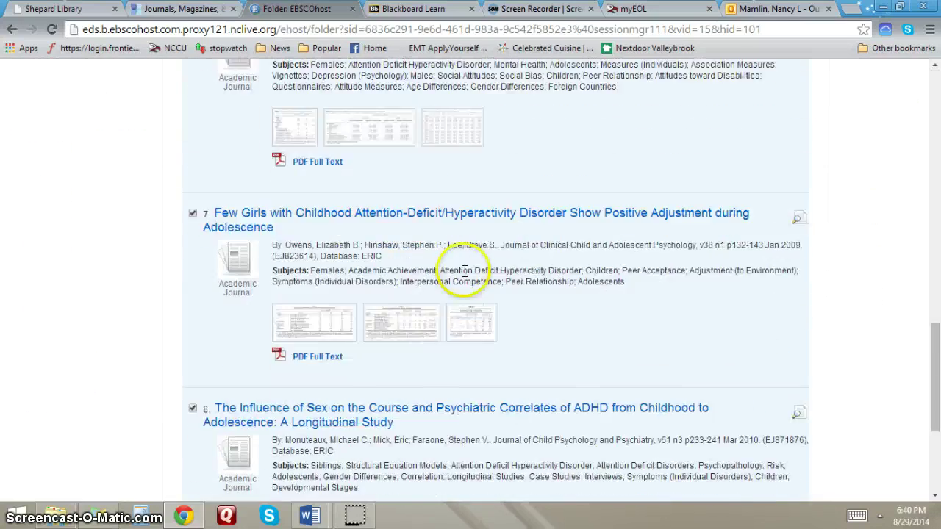
scroll(460, 277, up, 10)
scroll(461, 282, up, 8)
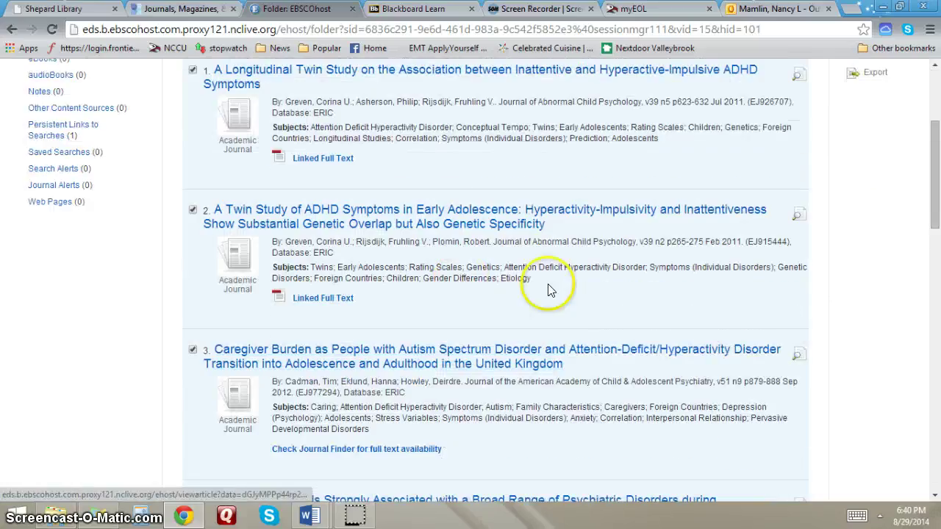
click(859, 222)
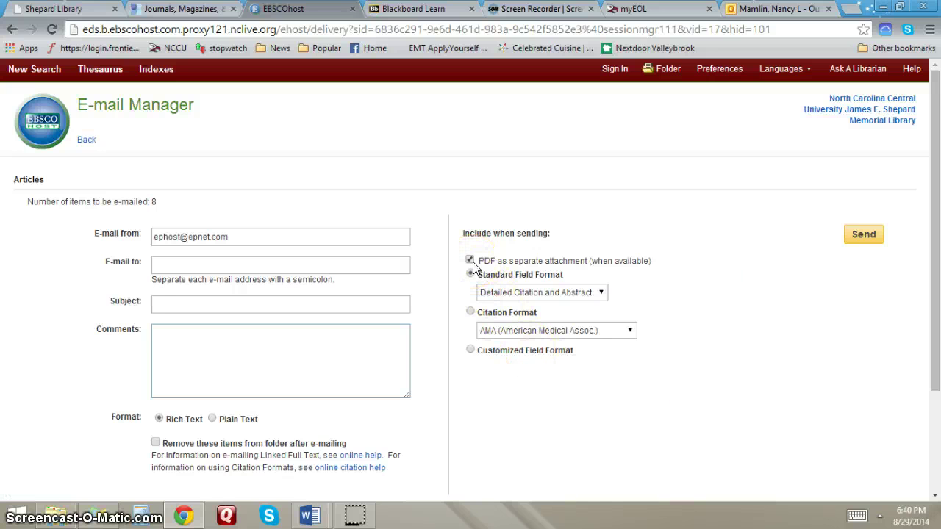
- Set the e-mail to send the articles as APA-formatted citations
click(470, 312)
click(616, 333)
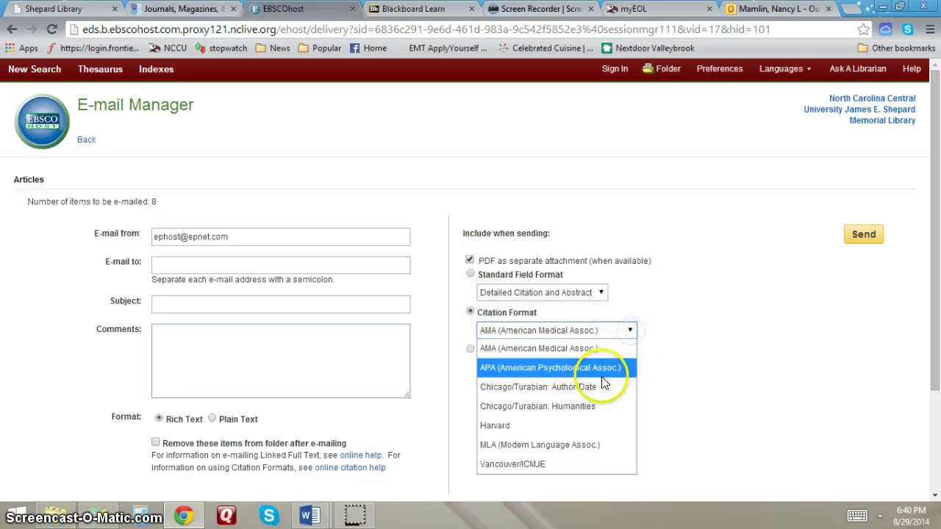
click(601, 375)
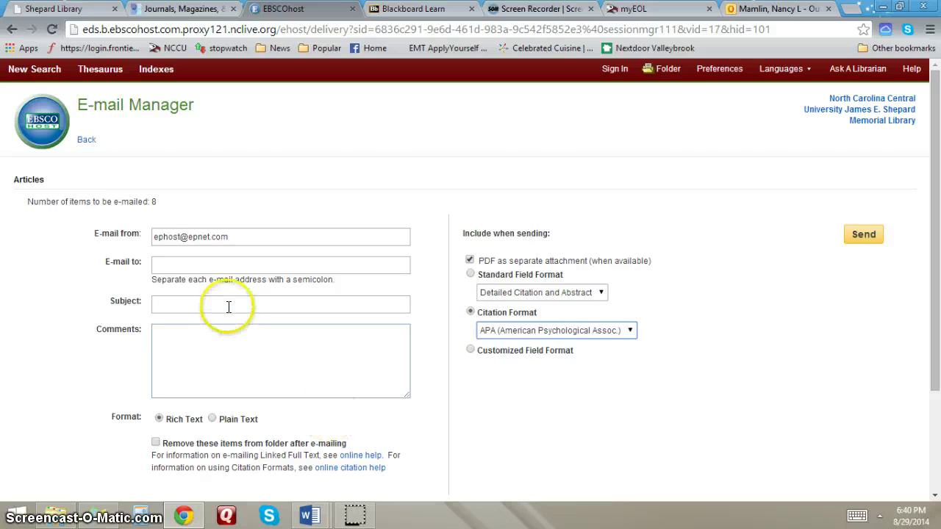
- Address it to your own e-mail, give it the subject 'adhd and teens', add a comment, and send
click(201, 263)
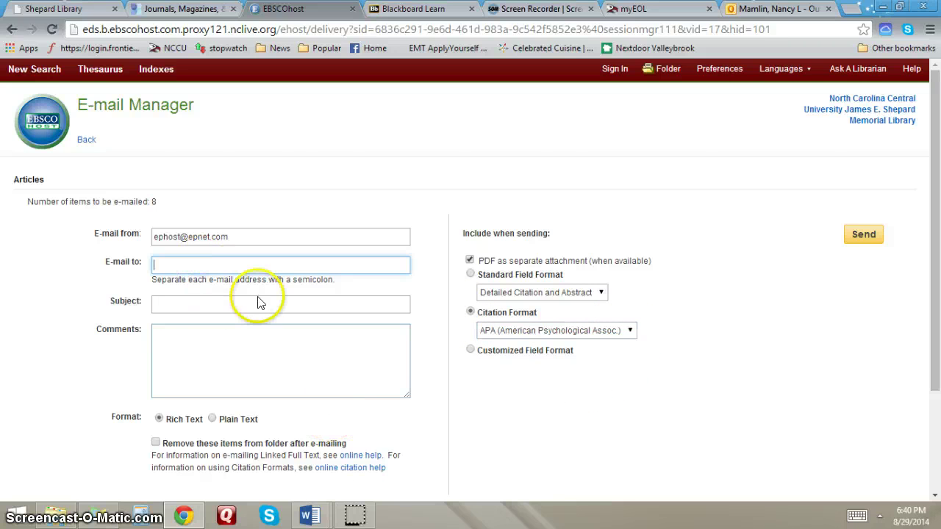
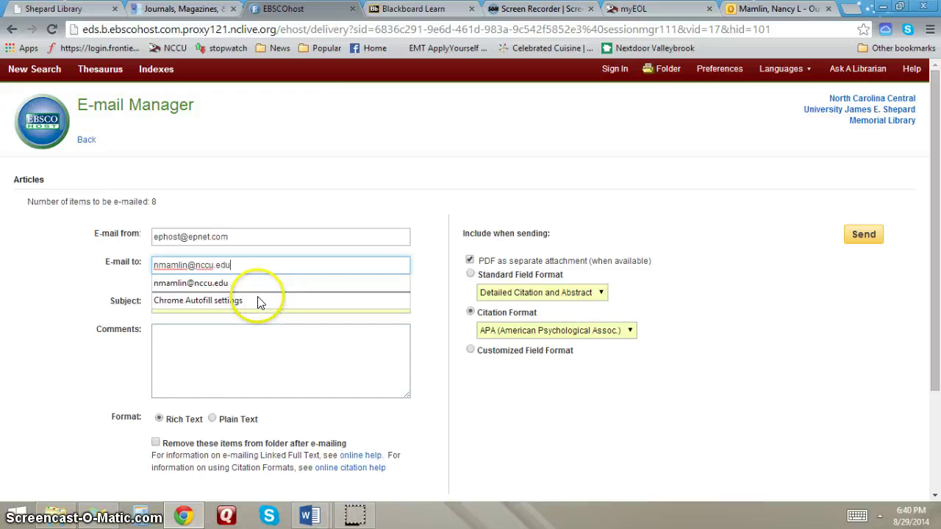
key(Tab)
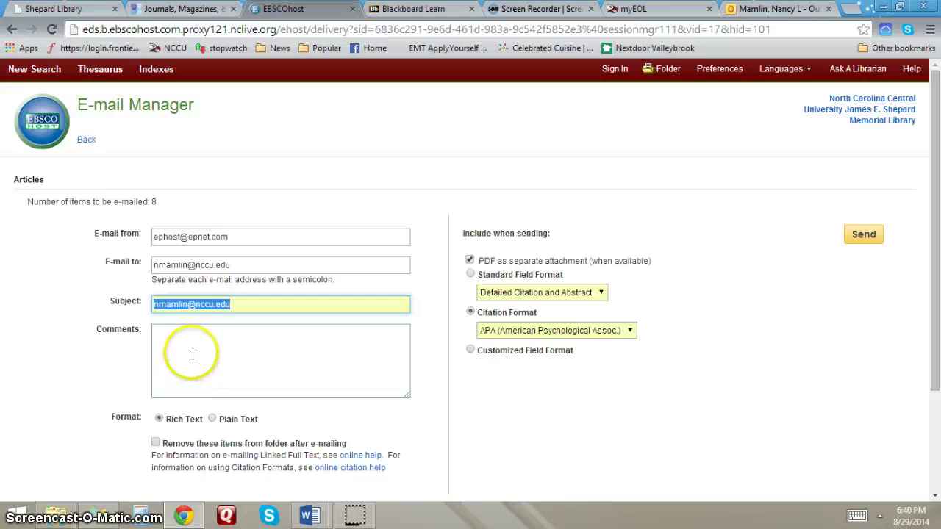
key(BackSpace)
click(209, 344)
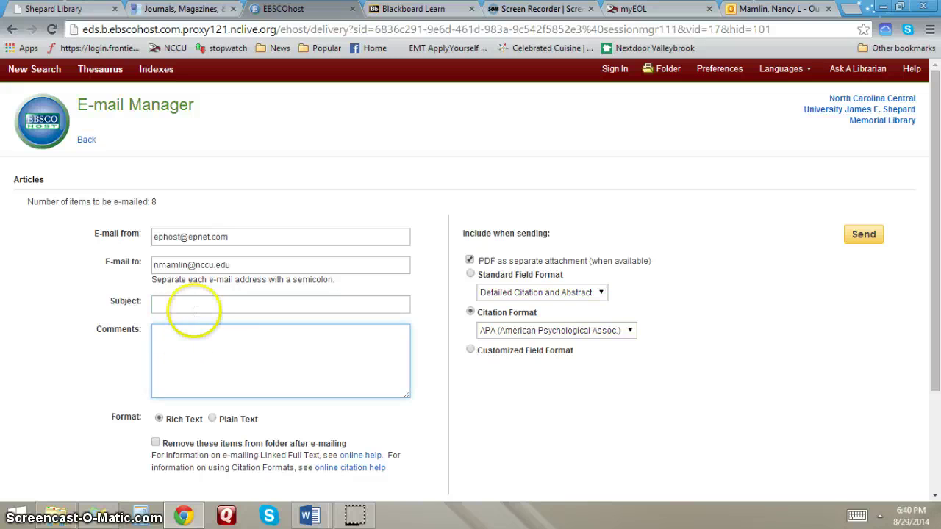
click(183, 303)
text(adhd and teens)
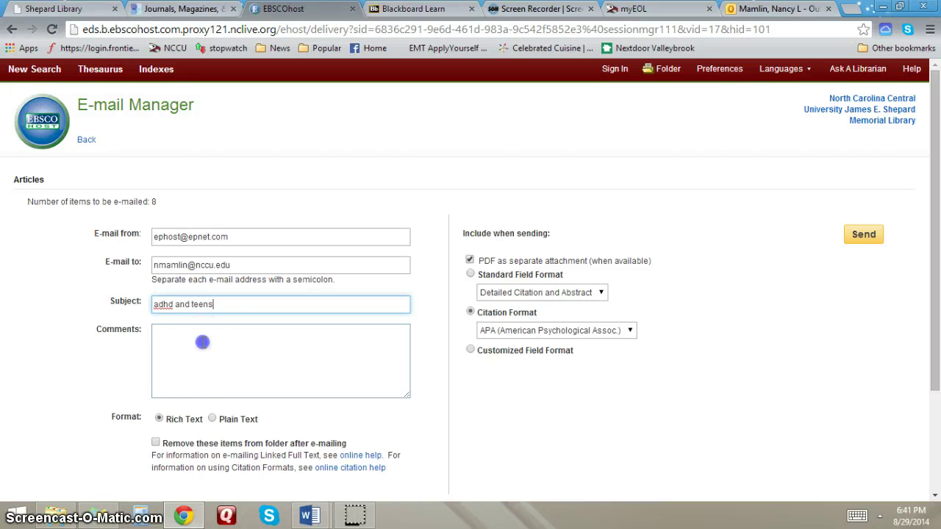
click(204, 342)
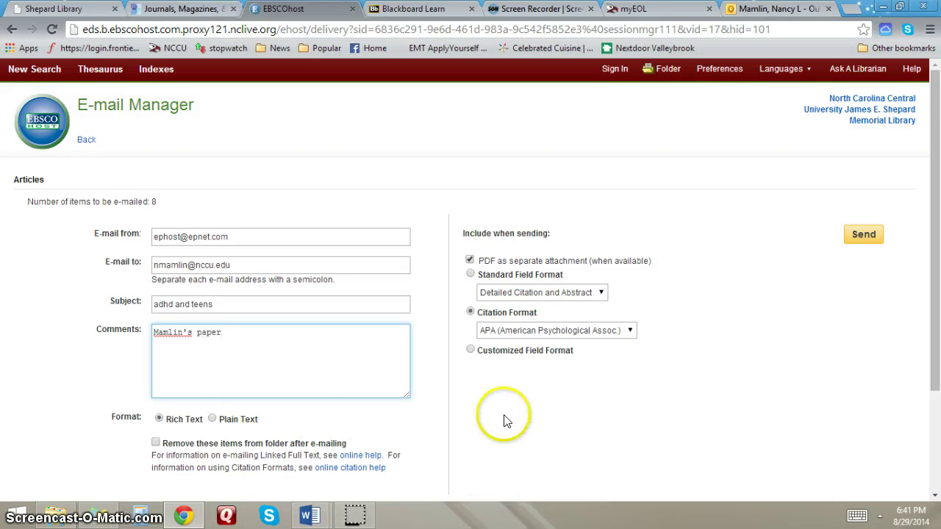
scroll(500, 417, down, 1)
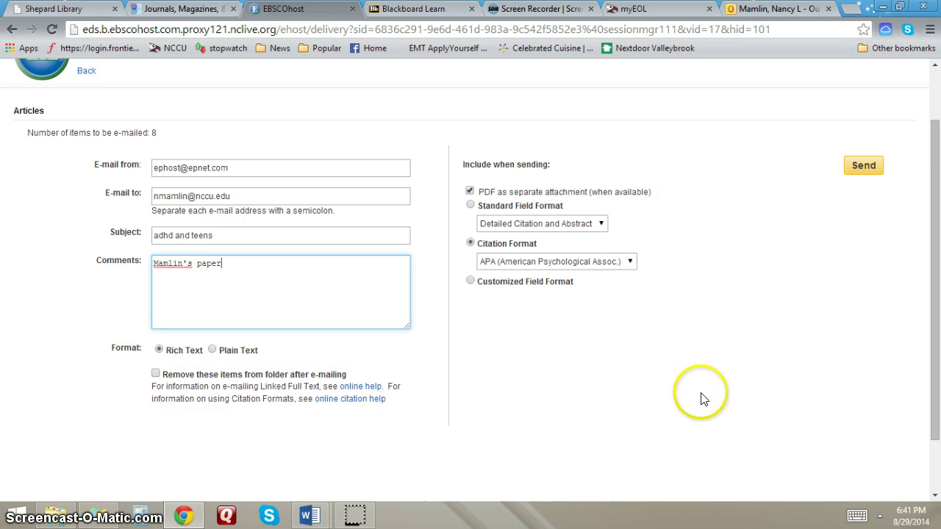
click(860, 167)
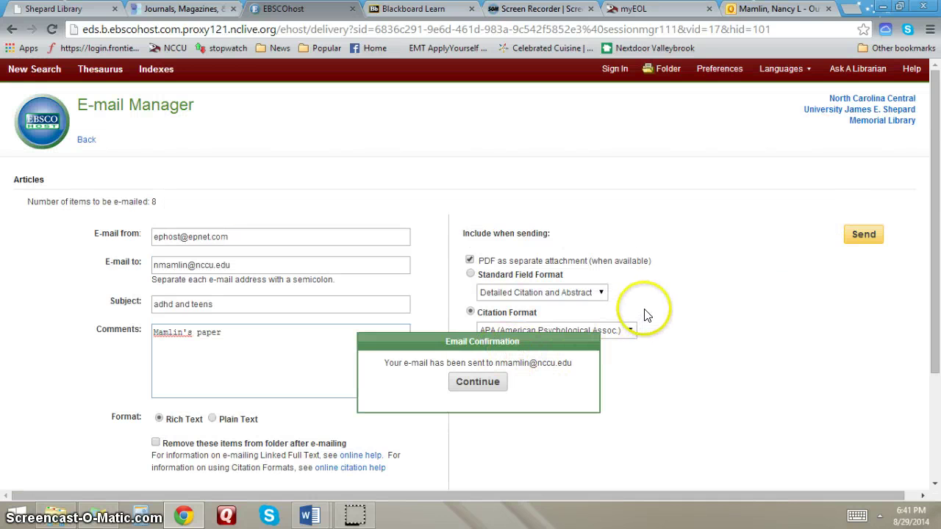
- In Outlook, open the newest 'adhd and teens' e-mail and read through its APA reference
click(768, 10)
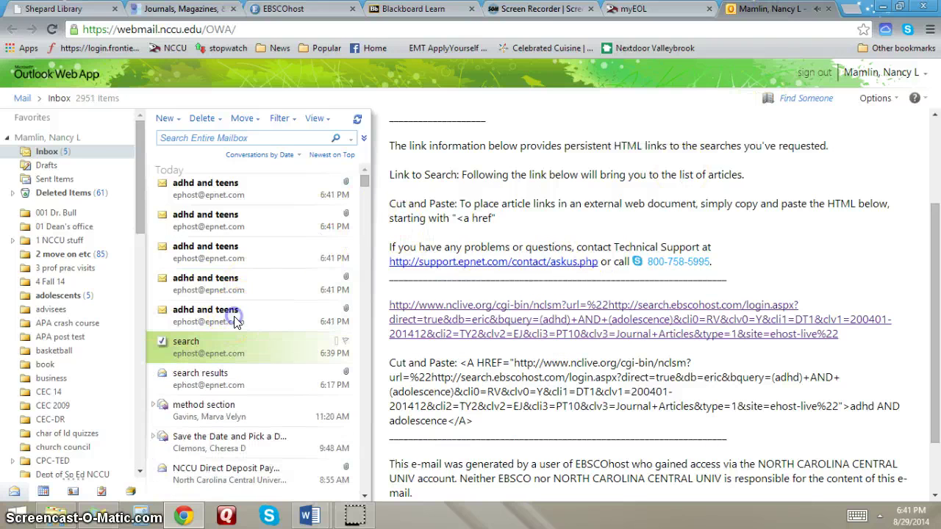
click(217, 318)
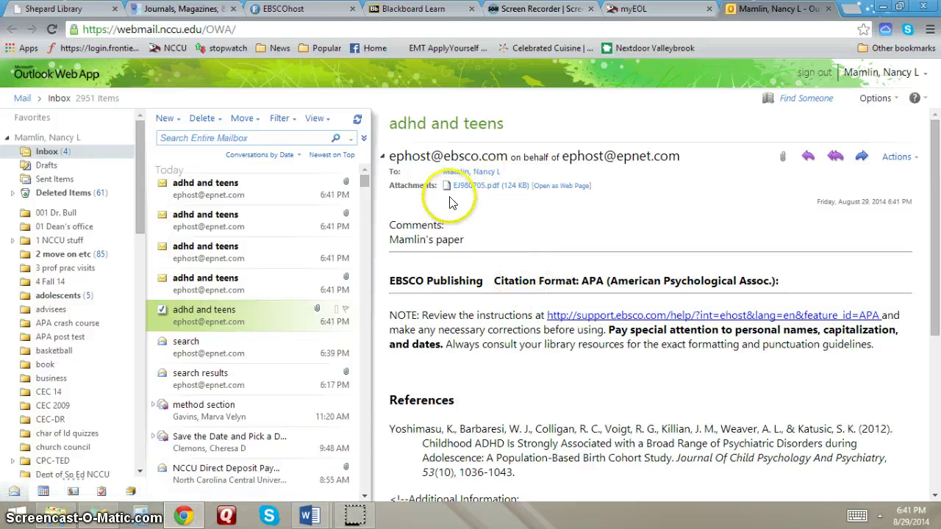
scroll(471, 397, down, 1)
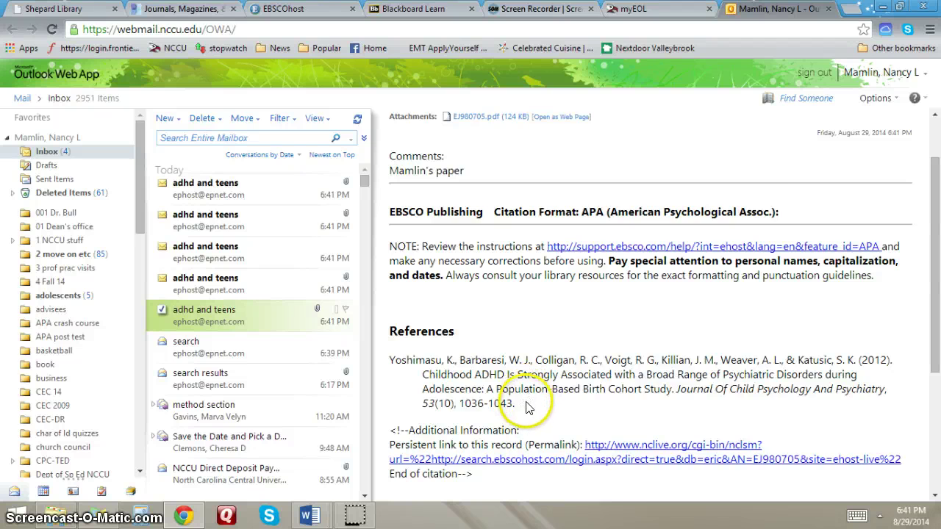
scroll(526, 408, up, 2)
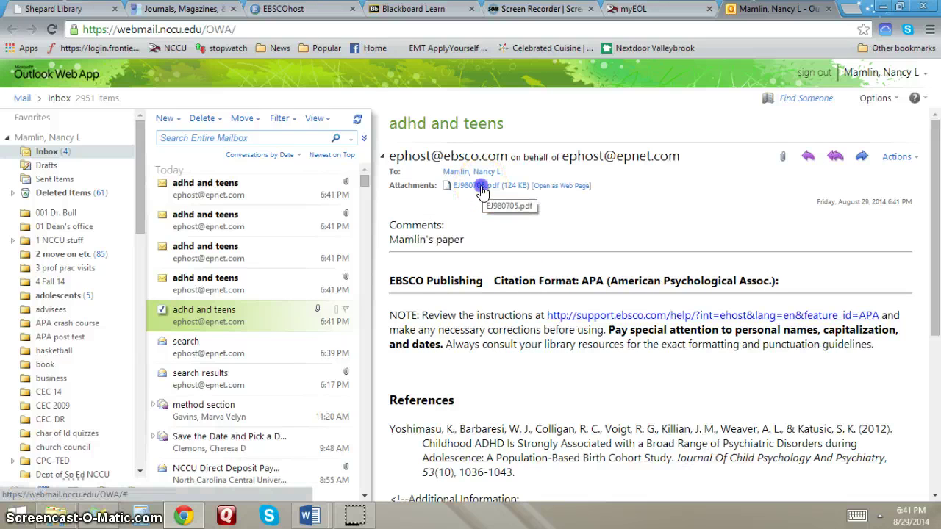
- View the attached EJ980705.pdf Yoshimasu ADHD article, then go back to the Outlook inbox
click(483, 189)
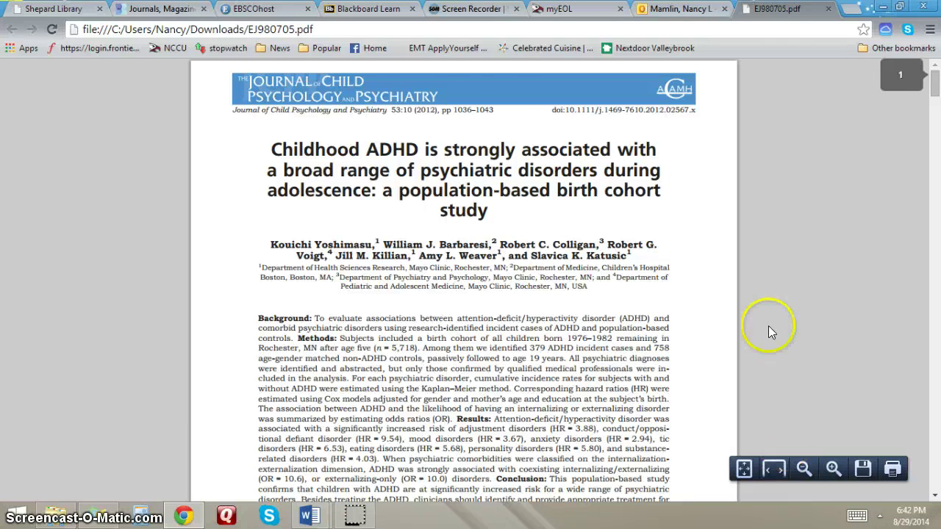
click(671, 11)
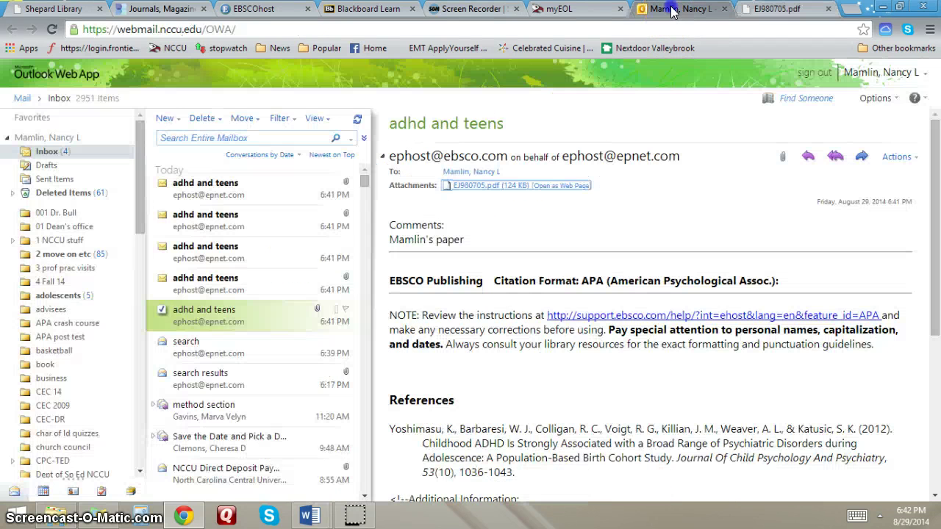
- Open the third 'adhd and teens' message and scroll through all its APA citations and back
click(197, 252)
scroll(497, 313, down, 1)
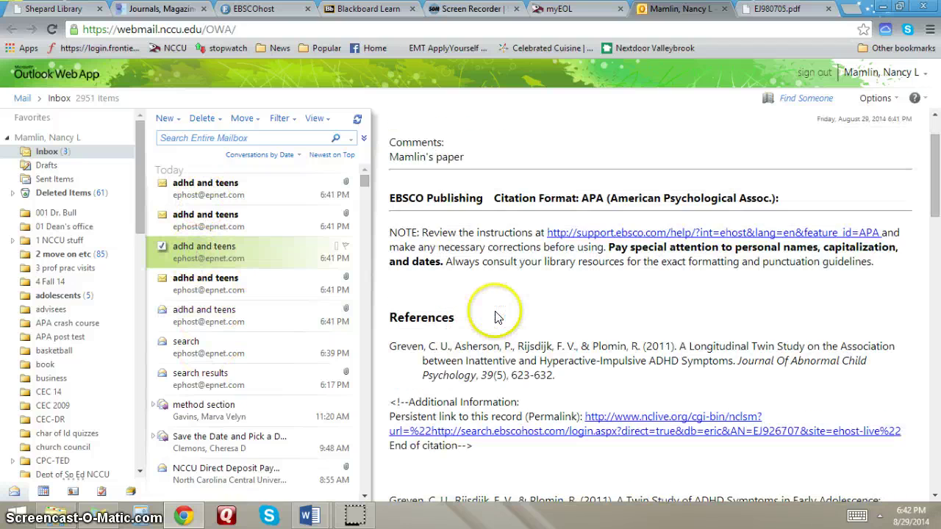
scroll(497, 318, down, 1)
scroll(497, 312, down, 4)
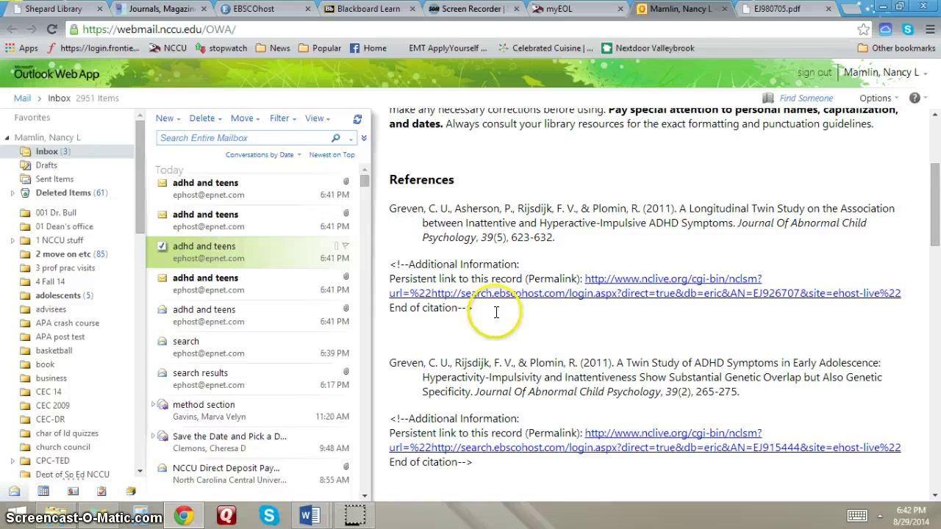
scroll(497, 313, down, 5)
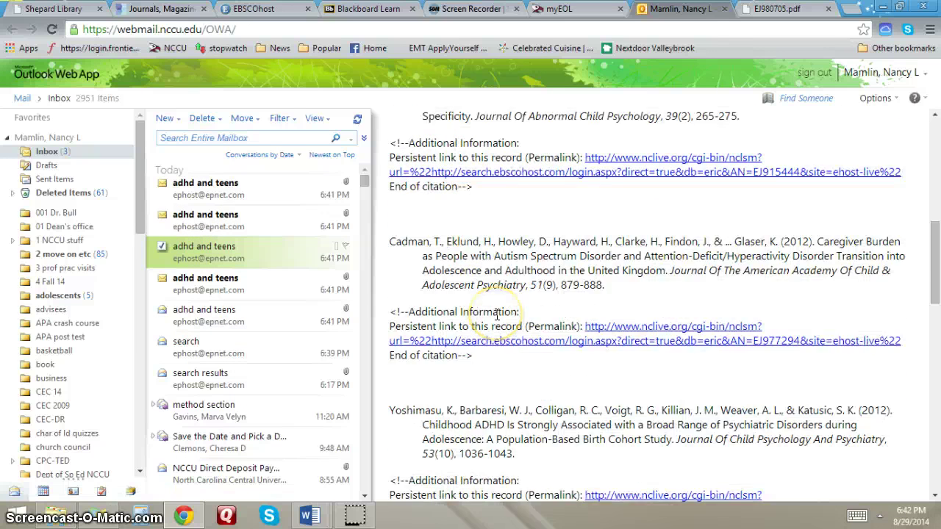
scroll(497, 318, down, 5)
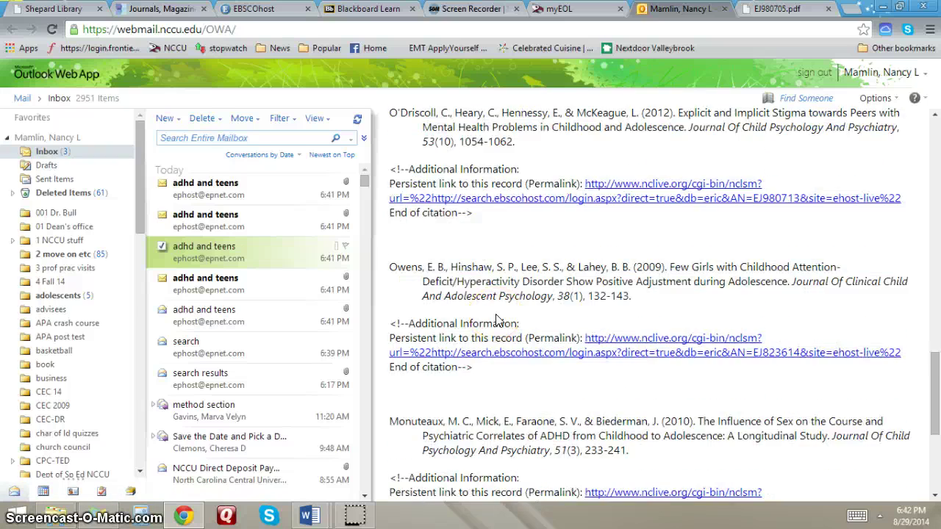
scroll(497, 321, down, 1)
scroll(497, 316, up, 15)
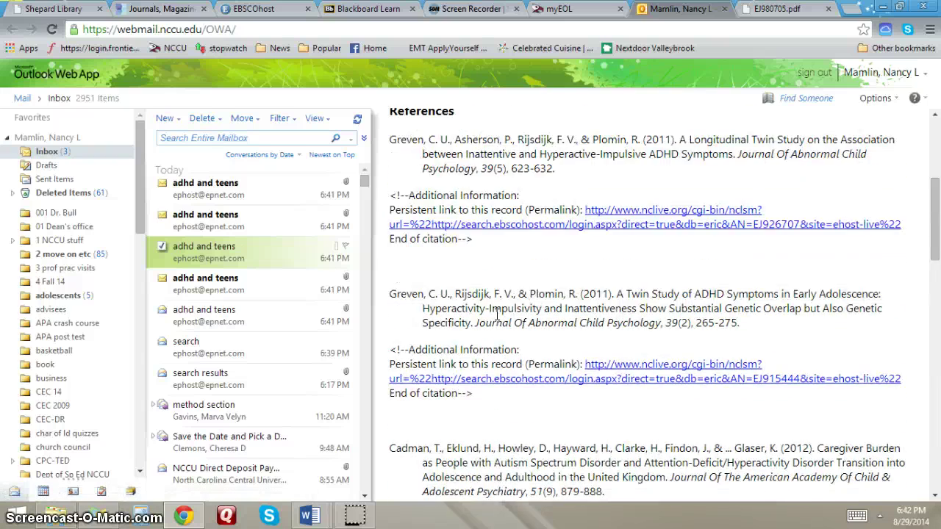
scroll(497, 313, up, 3)
scroll(498, 312, up, 1)
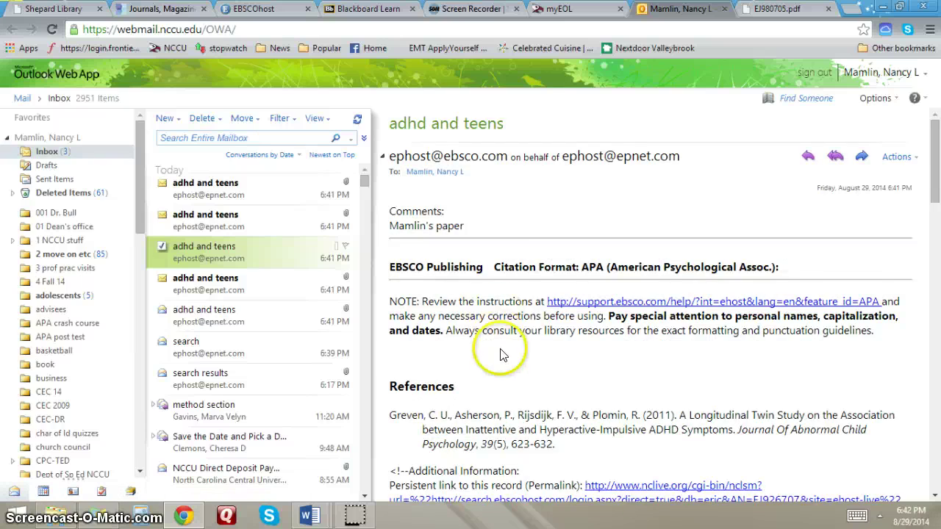
scroll(500, 355, down, 3)
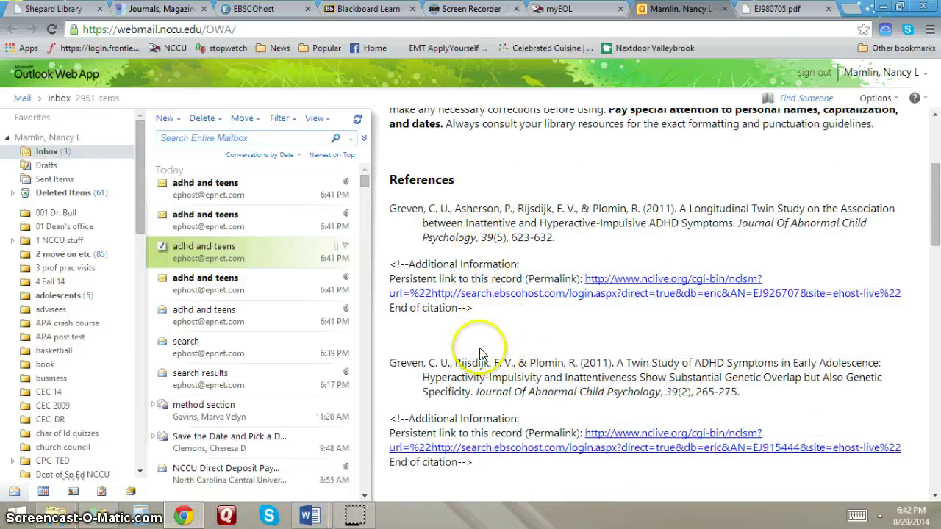
scroll(480, 353, down, 5)
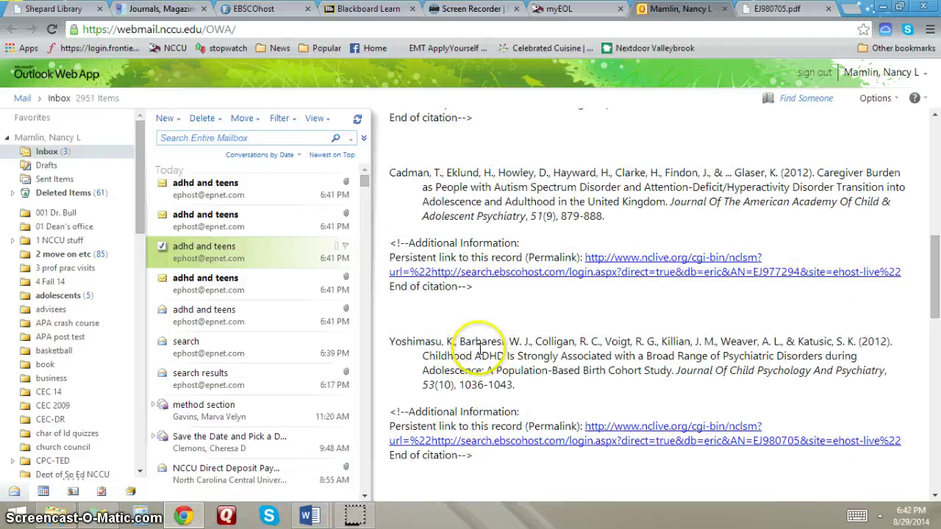
scroll(479, 354, down, 3)
scroll(479, 354, down, 6)
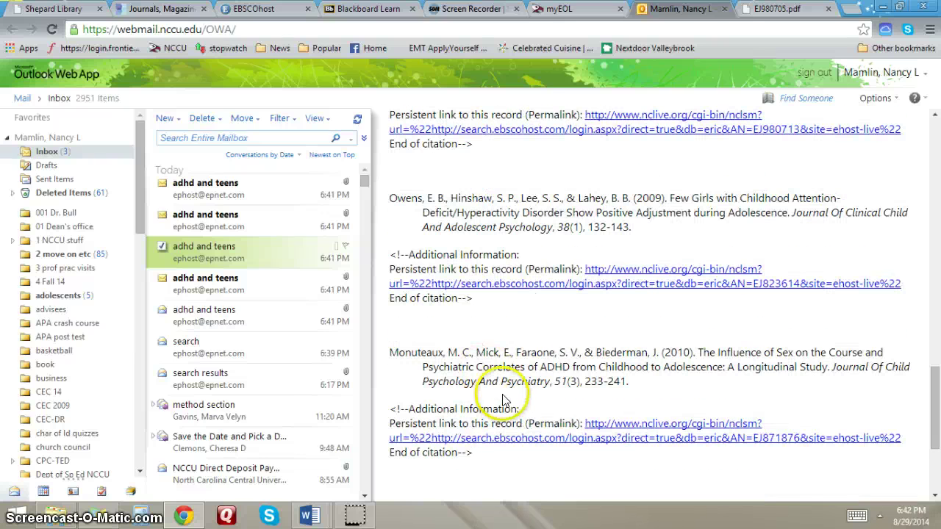
scroll(515, 398, up, 10)
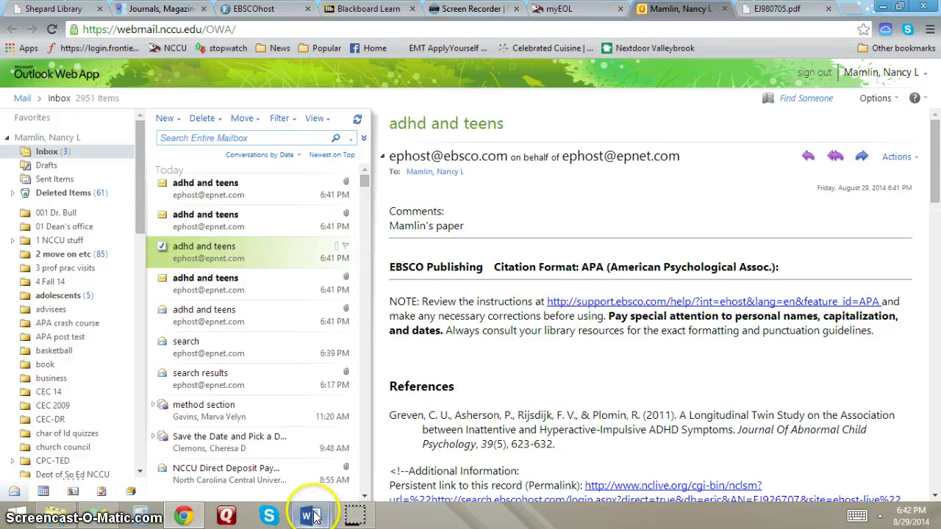
mouse_move(313, 514)
click(347, 464)
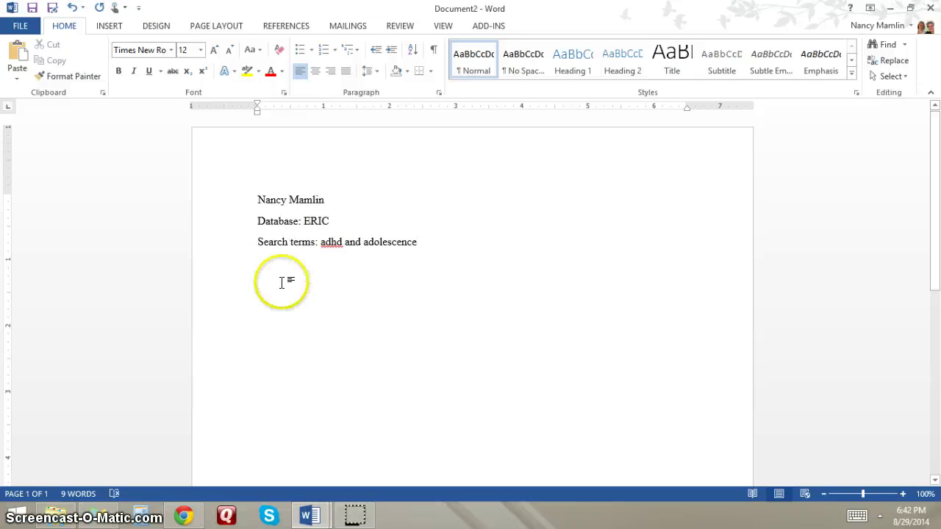
click(184, 514)
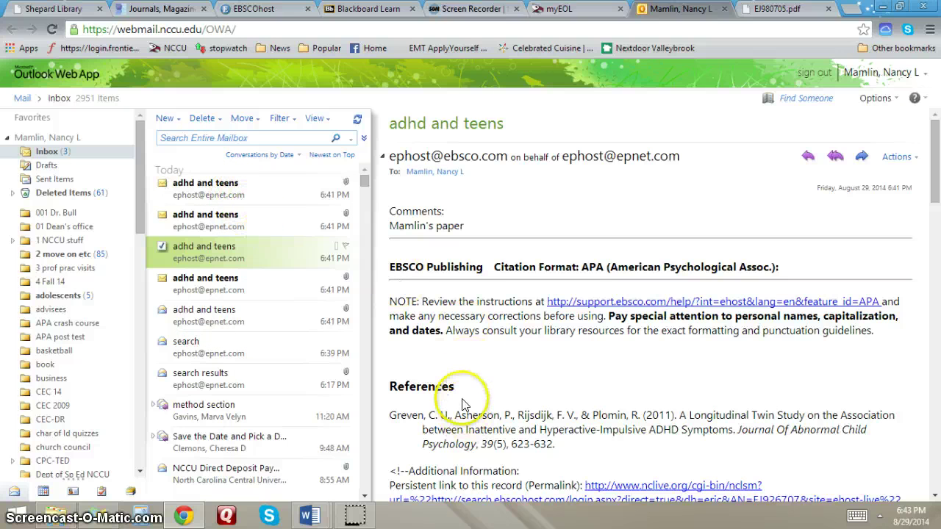
- Reread the emailed citations, then bring the Word Document2 notes forward
scroll(474, 376, down, 1)
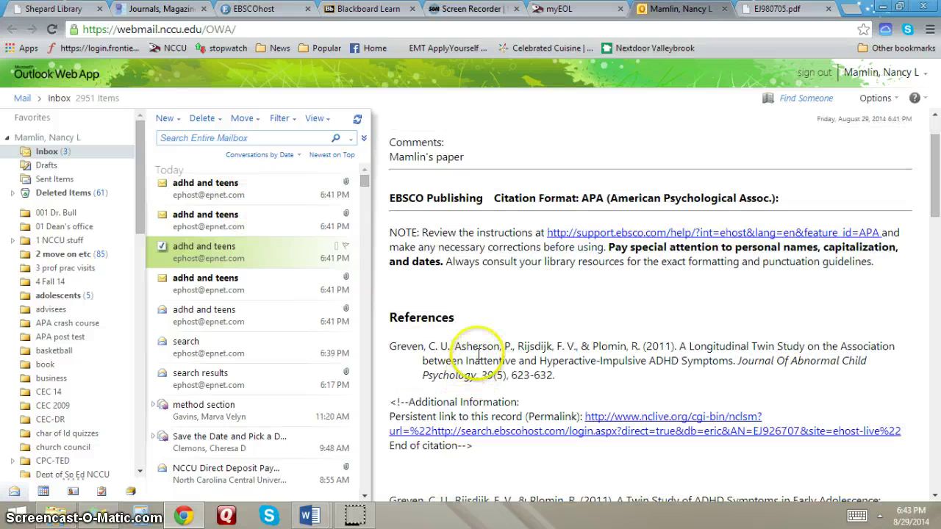
scroll(480, 353, down, 1)
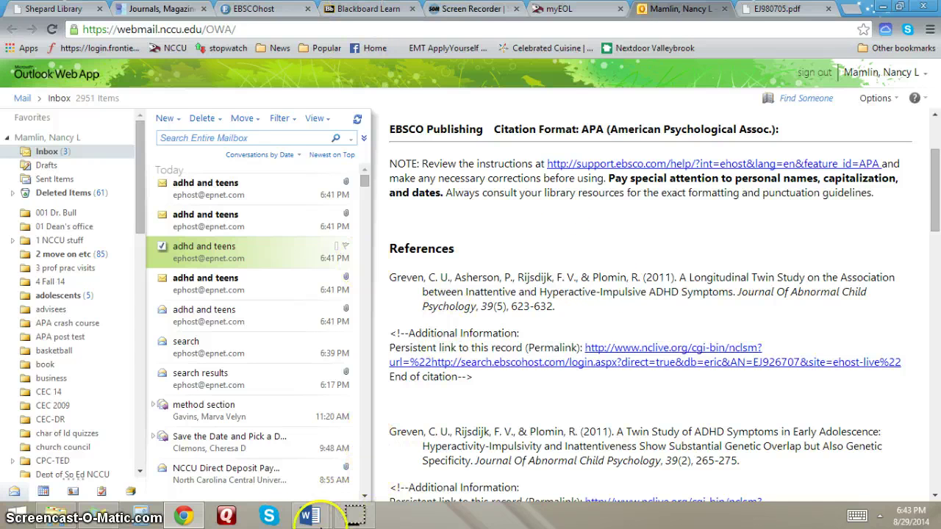
mouse_move(321, 521)
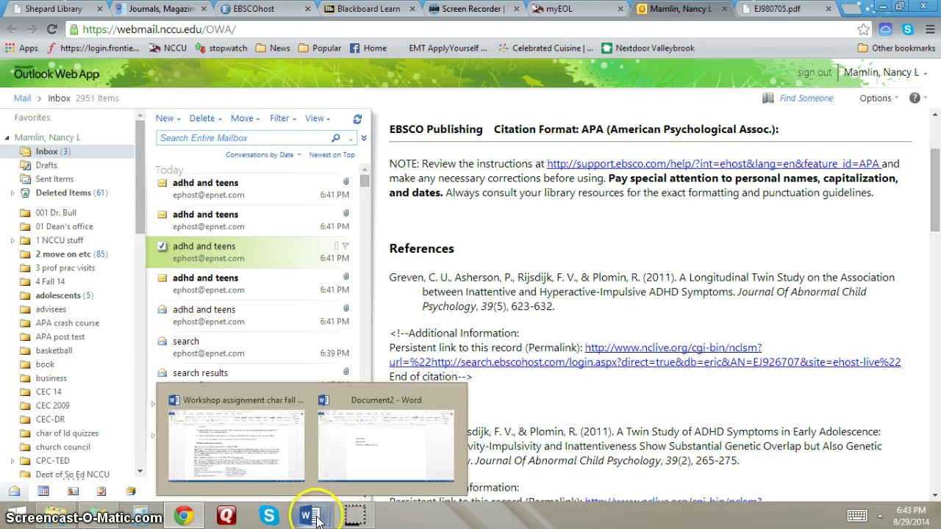
click(368, 445)
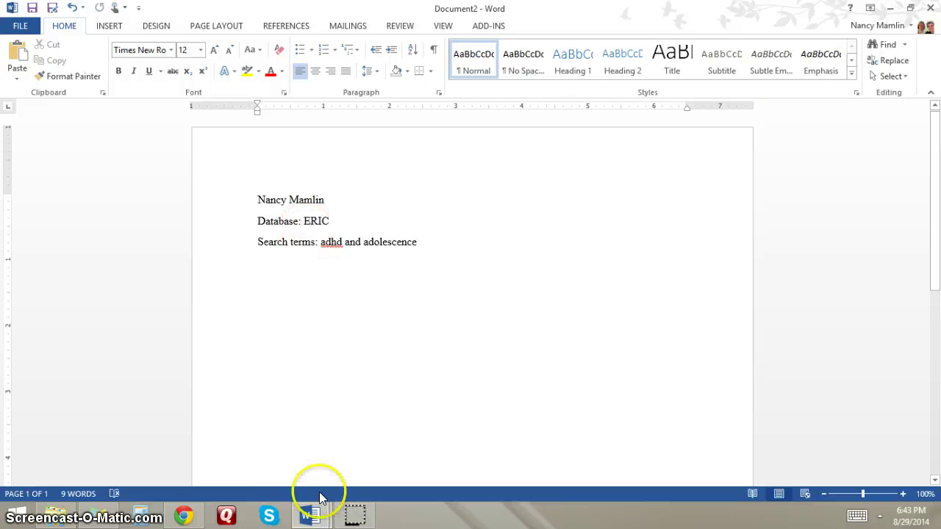
- Return to Chrome's EBSCOhost e-mail confirmation page
mouse_move(316, 522)
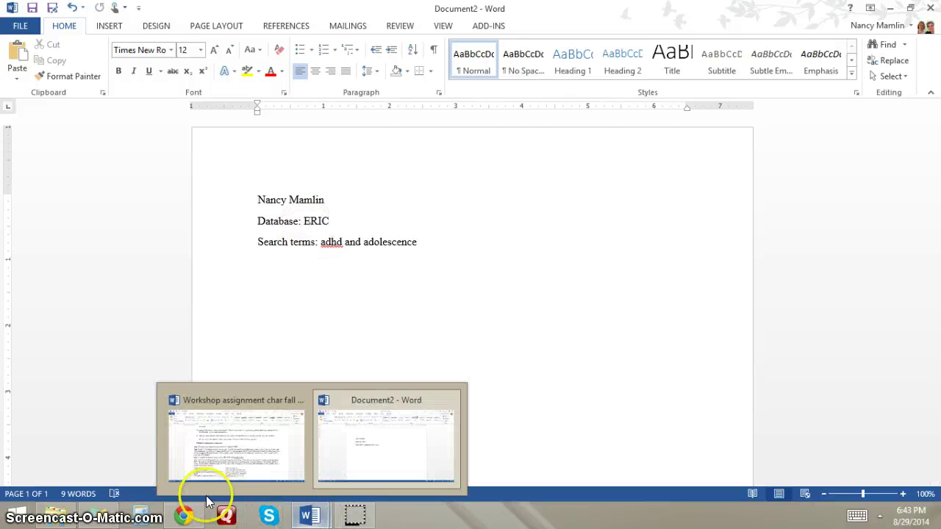
click(184, 514)
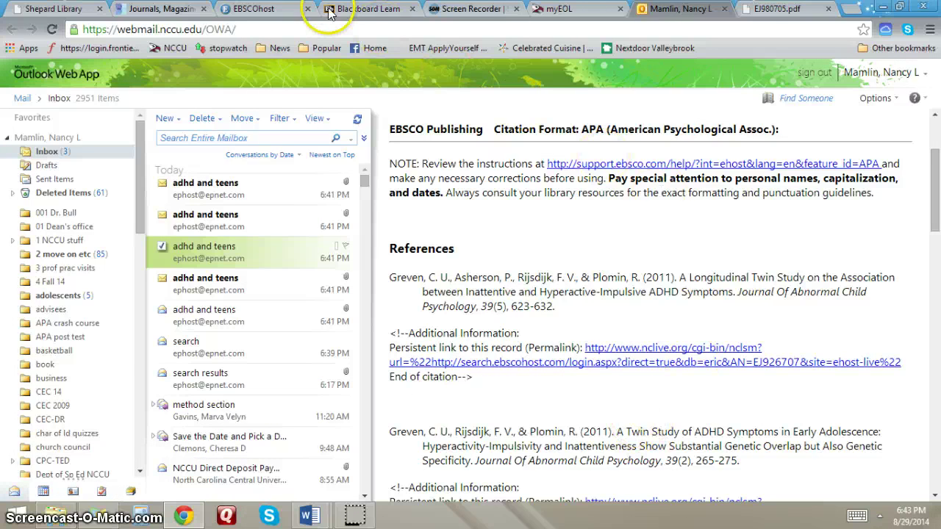
click(230, 10)
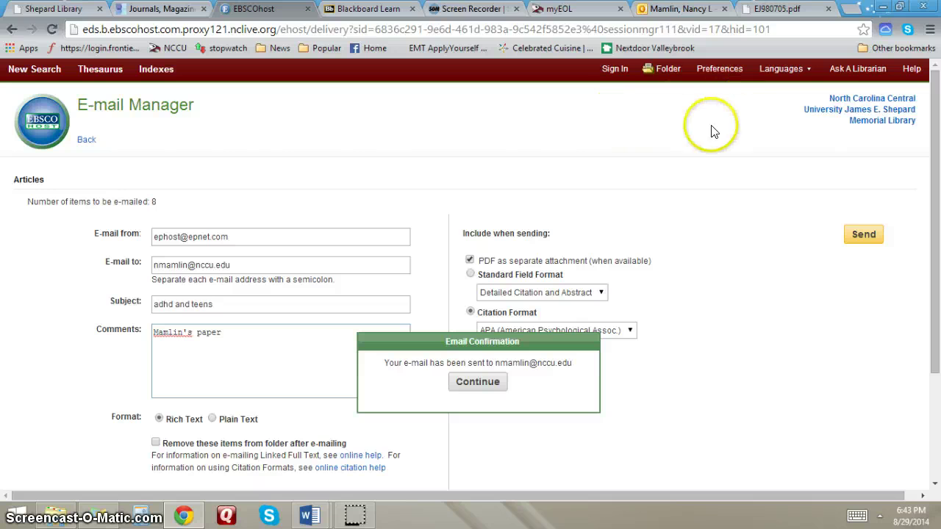
- Continue past the Email Confirmation and go back to Folder Contents, scrolling the 8 saved ADHD articles
click(487, 384)
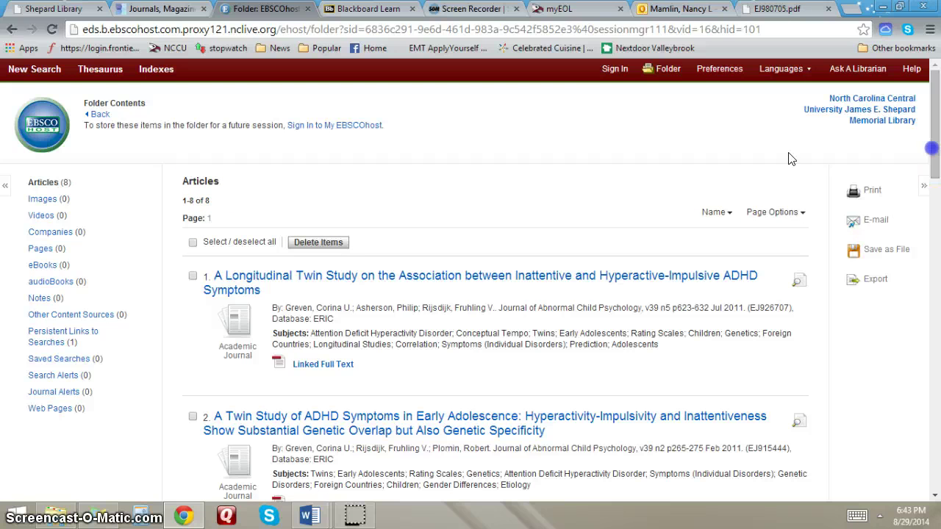
click(97, 115)
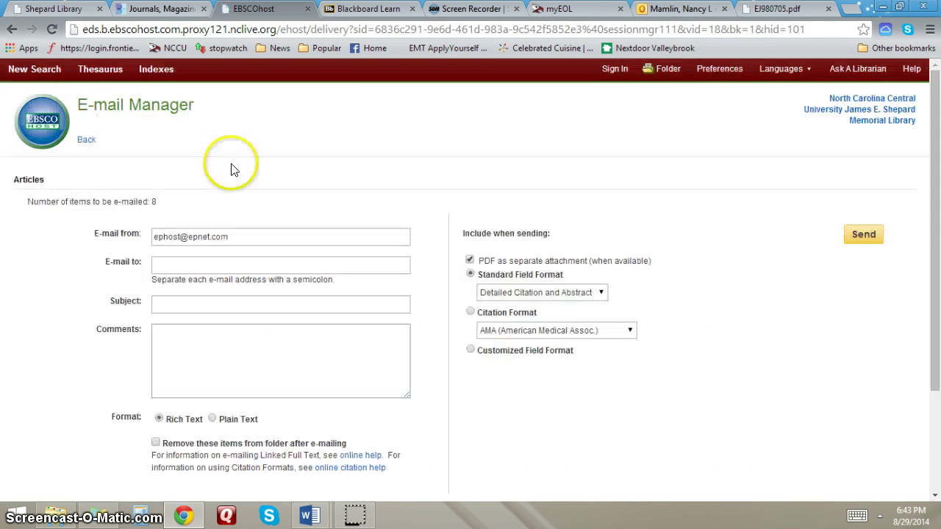
click(89, 140)
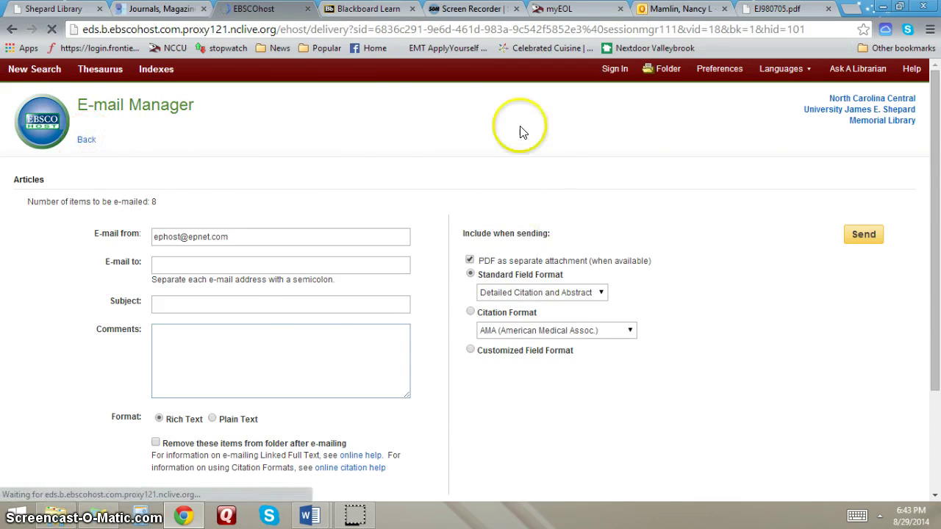
scroll(453, 187, down, 10)
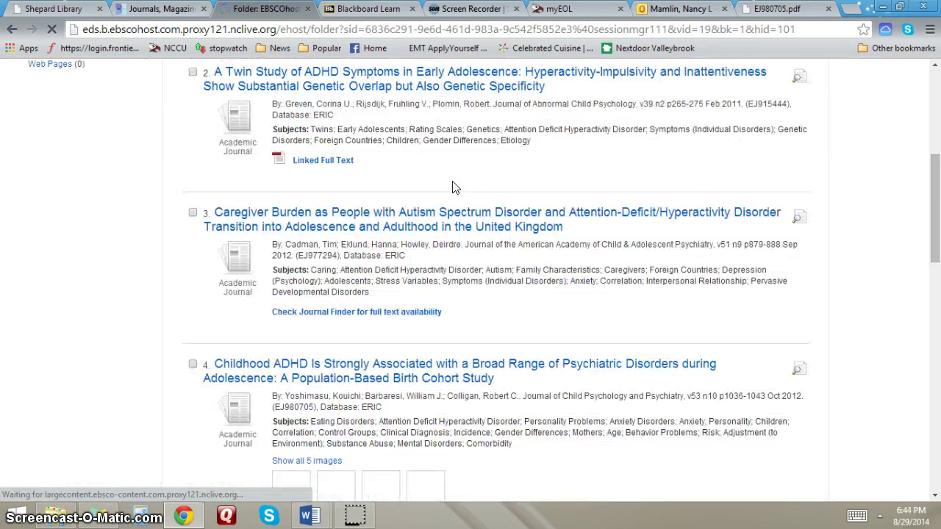
scroll(449, 177, down, 5)
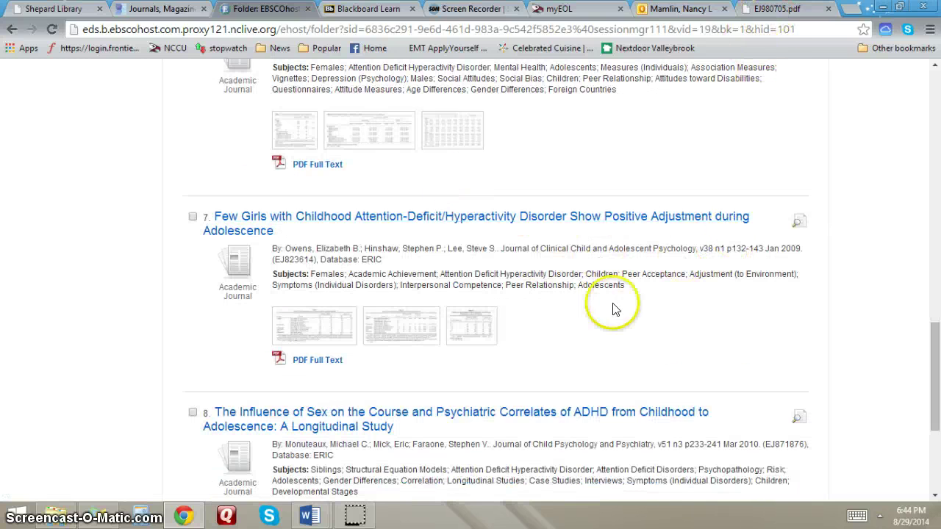
mouse_move(359, 520)
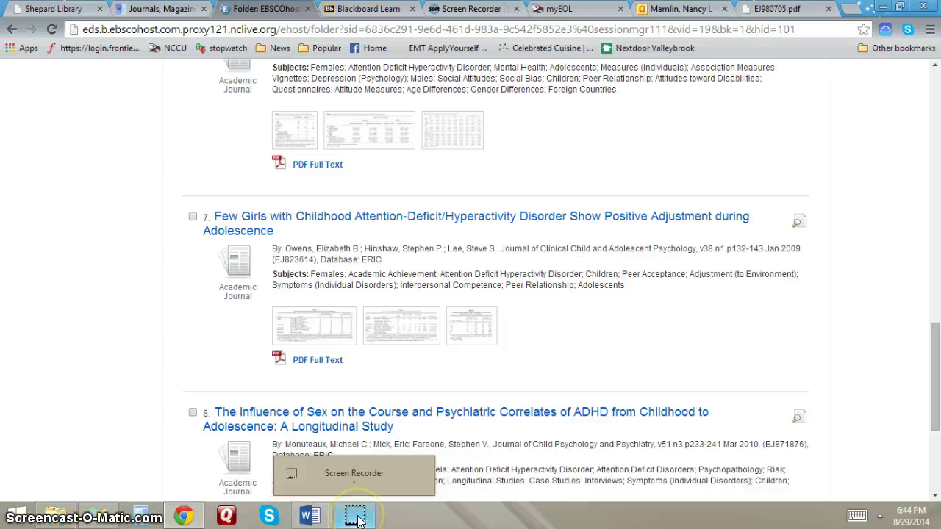